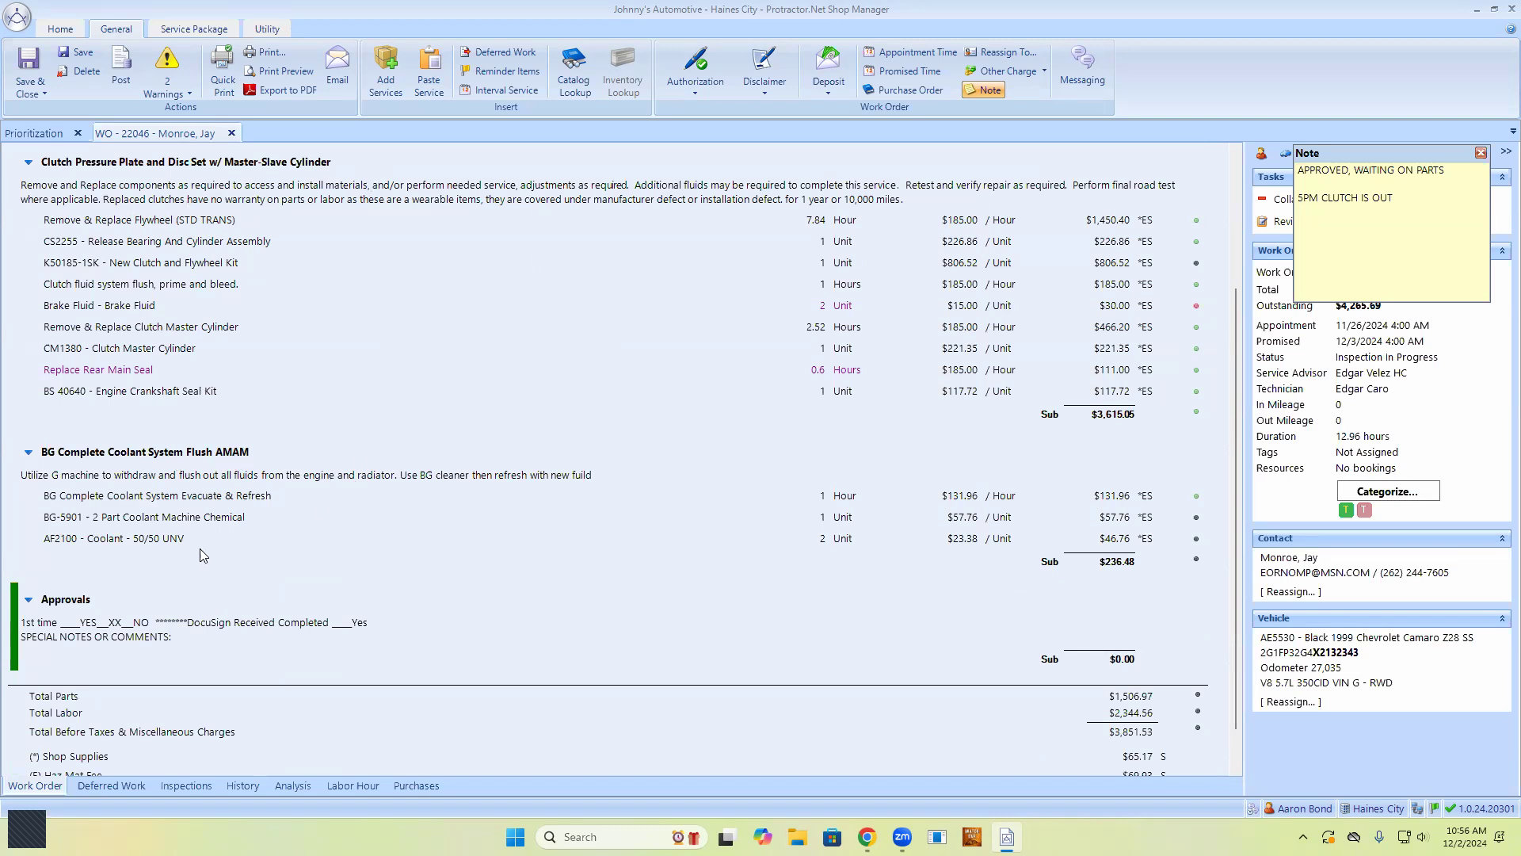
Step: Add a material line to the BG Complete Coolant System Flush package and search inventory for part numbers containing "bg"
mouse_move(166, 547)
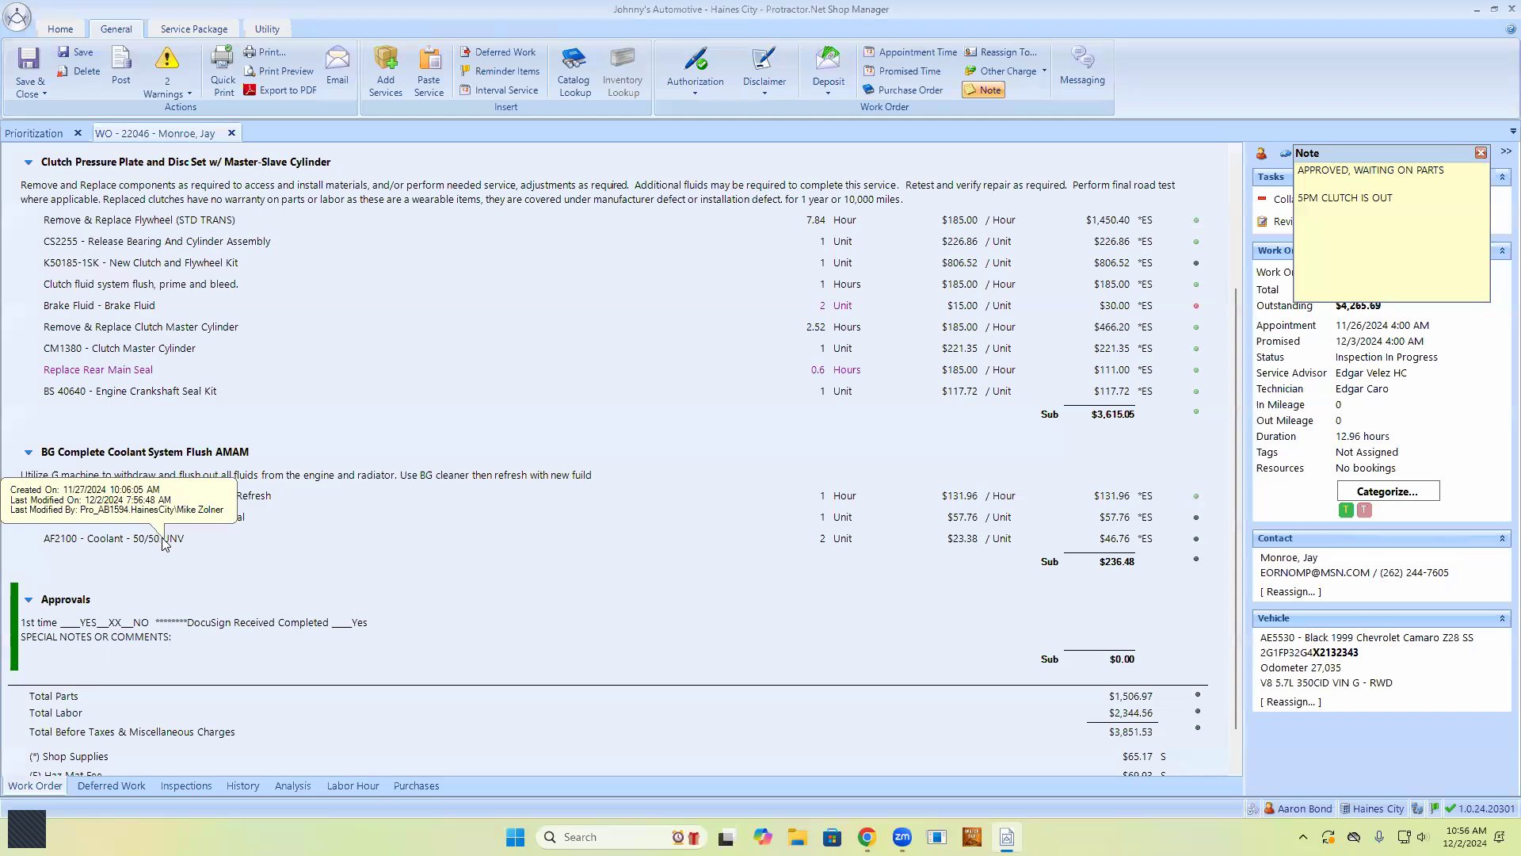
right_click(159, 545)
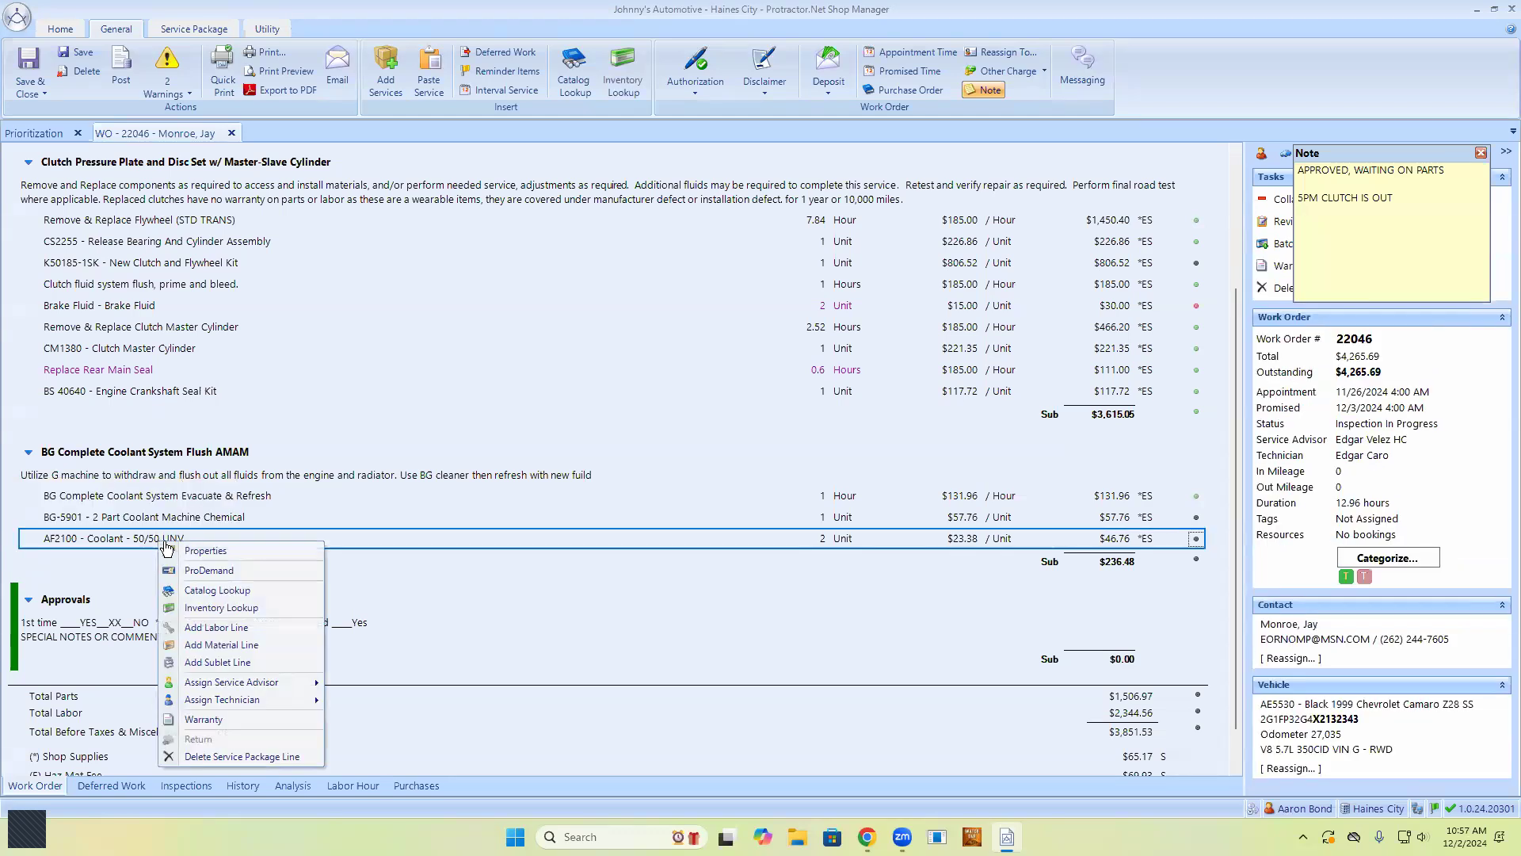
left_click(242, 645)
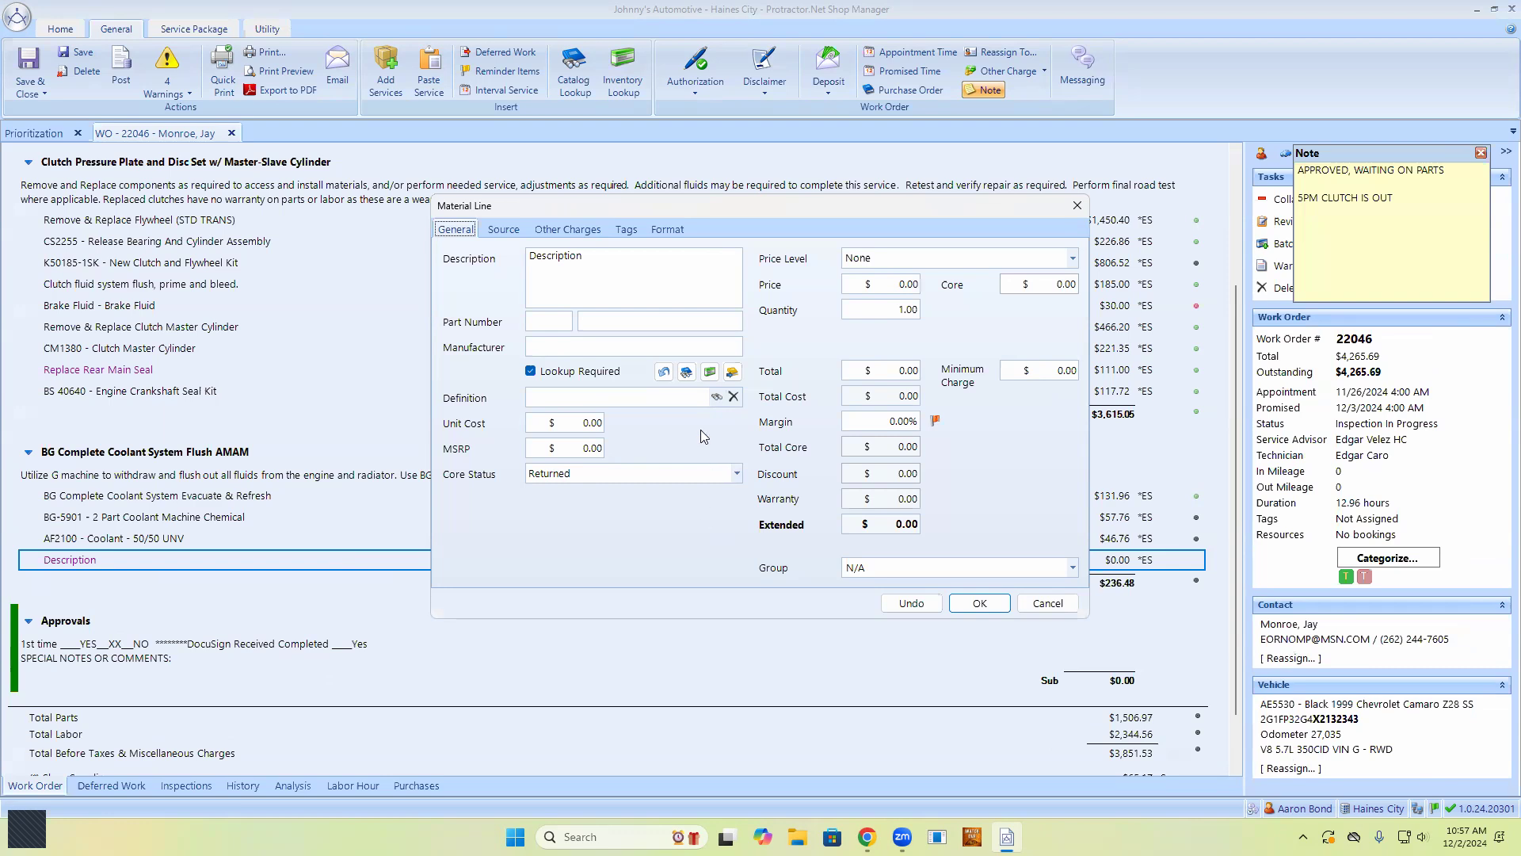
left_click(710, 372)
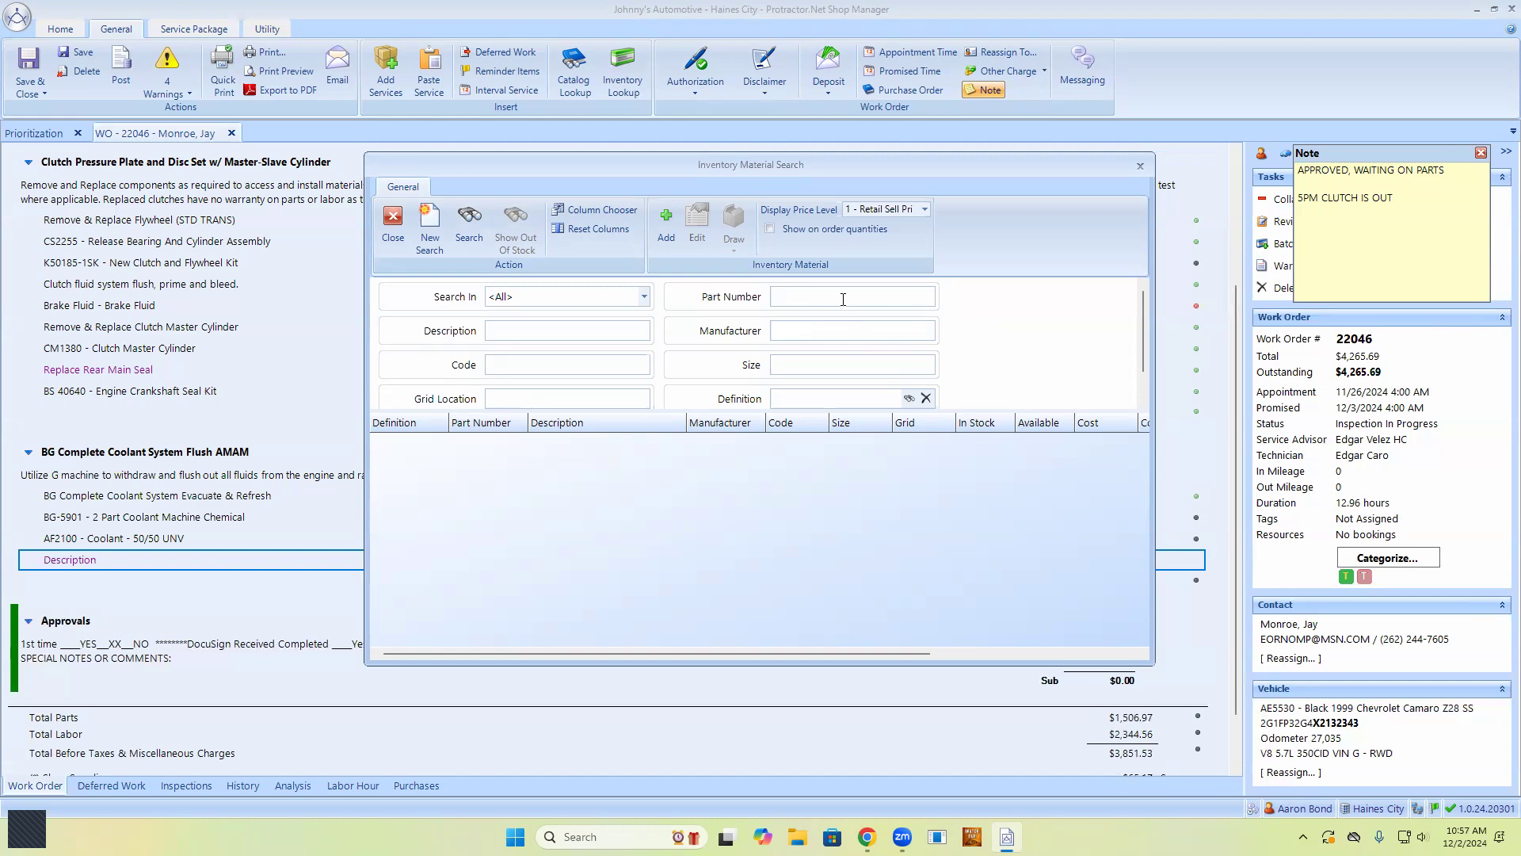
type("bg")
key("Return")
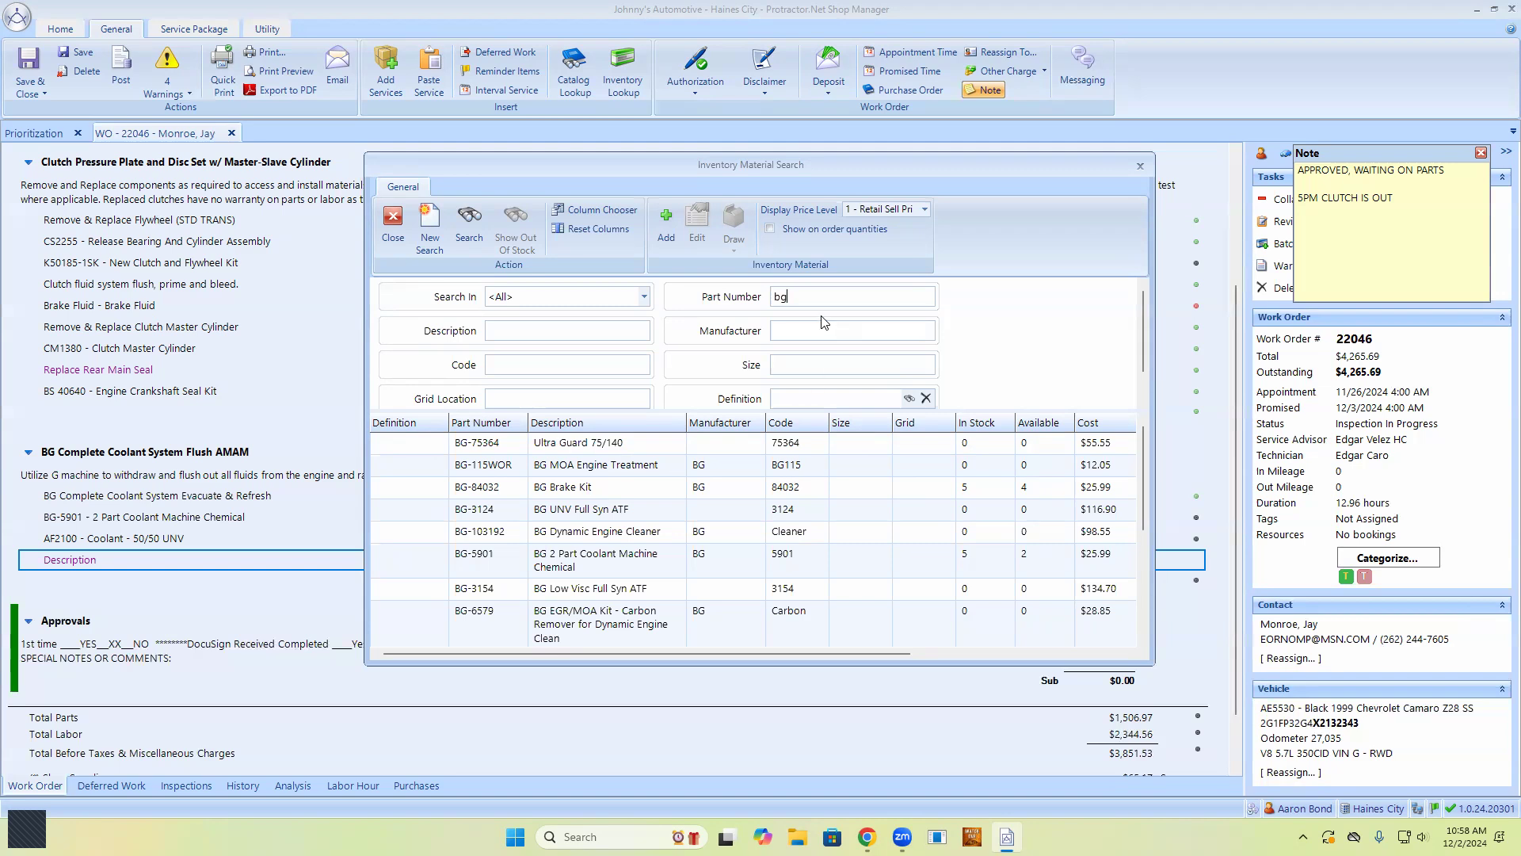
Step: Search inventory descriptions for "moa" instead and add BG MOA Engine Treatment (BG-115WOR), quantity 1, to the material line
key("BackSpace")
key("BackSpace")
type("moa")
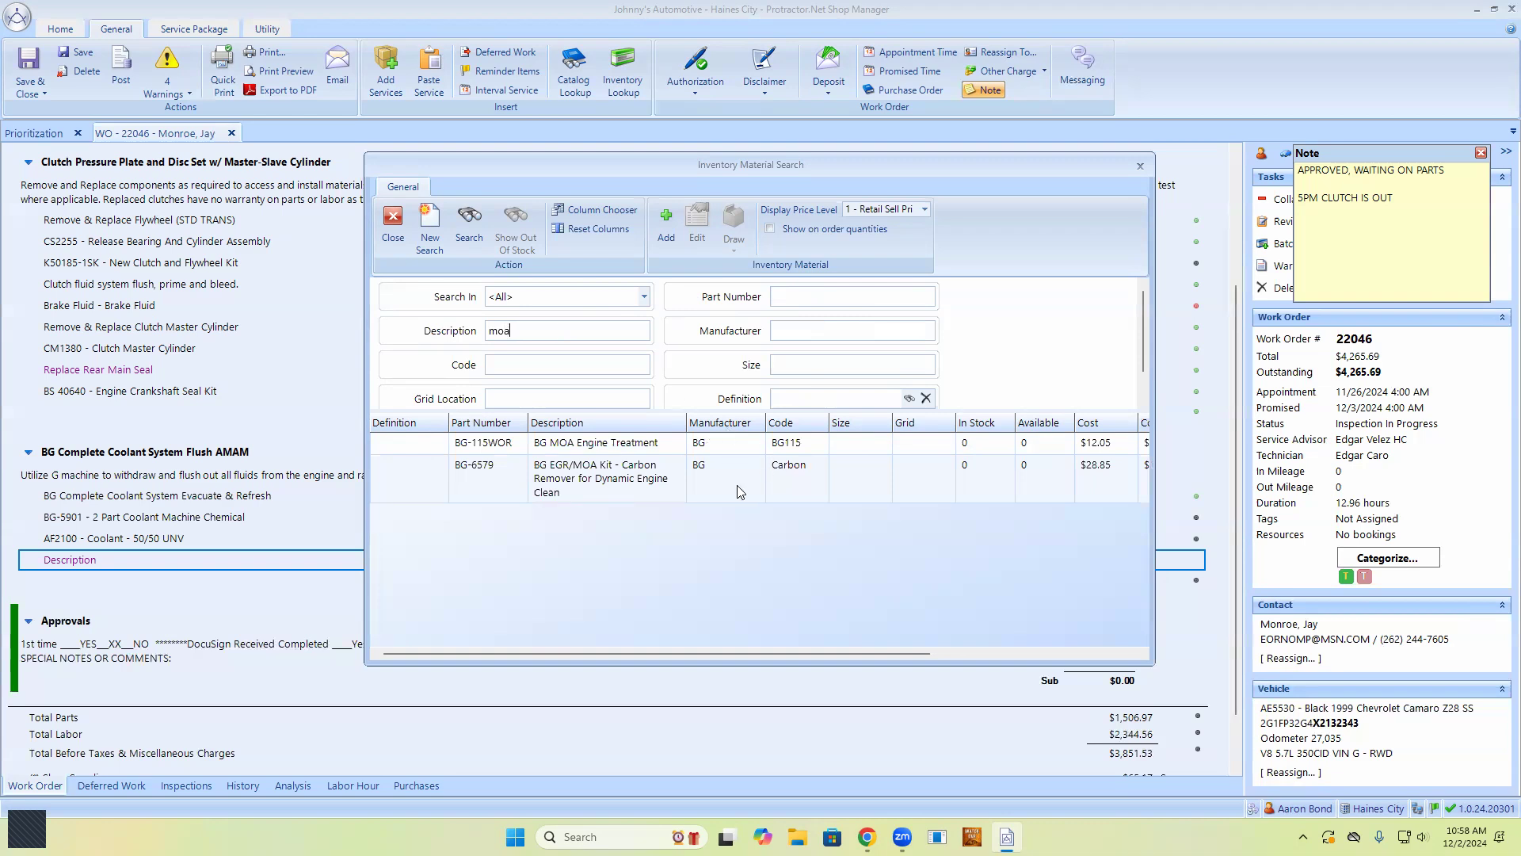
double_click(631, 445)
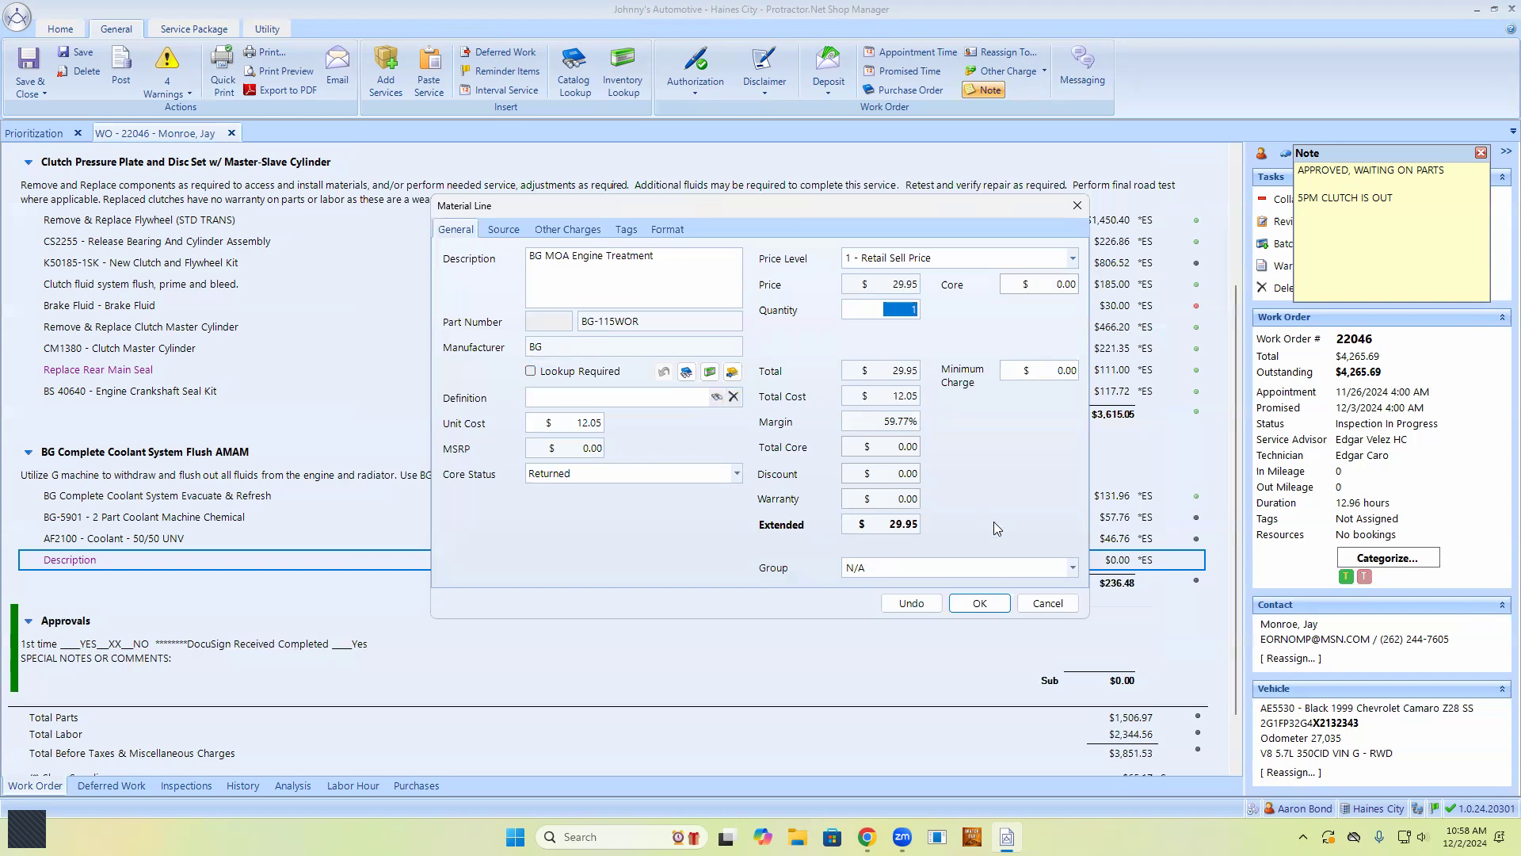
left_click(982, 605)
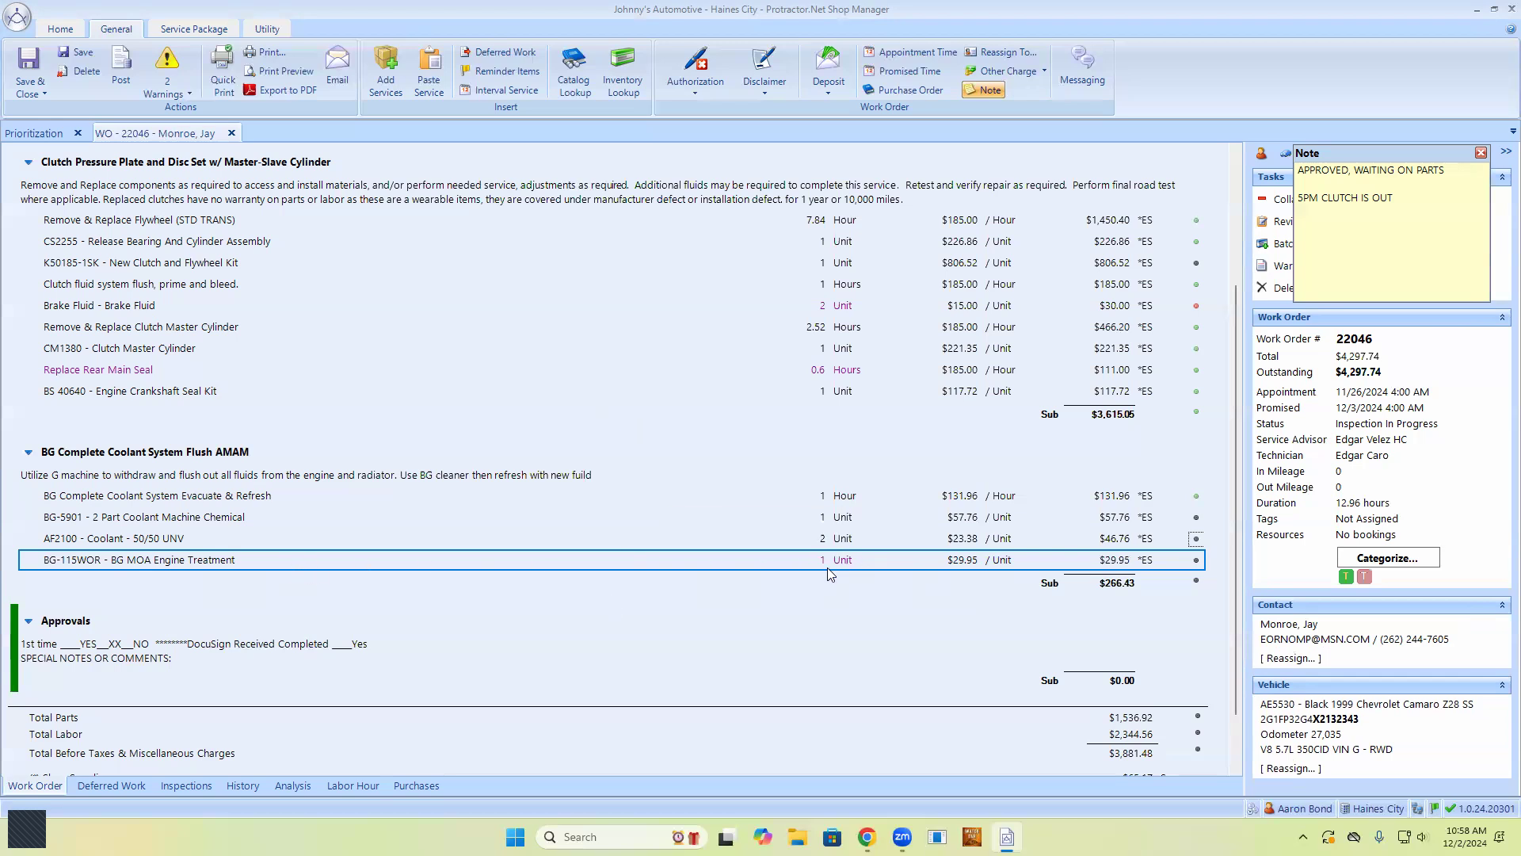
Step: Review the work order's warnings and select the BG MOA Engine Treatment line
mouse_move(842, 561)
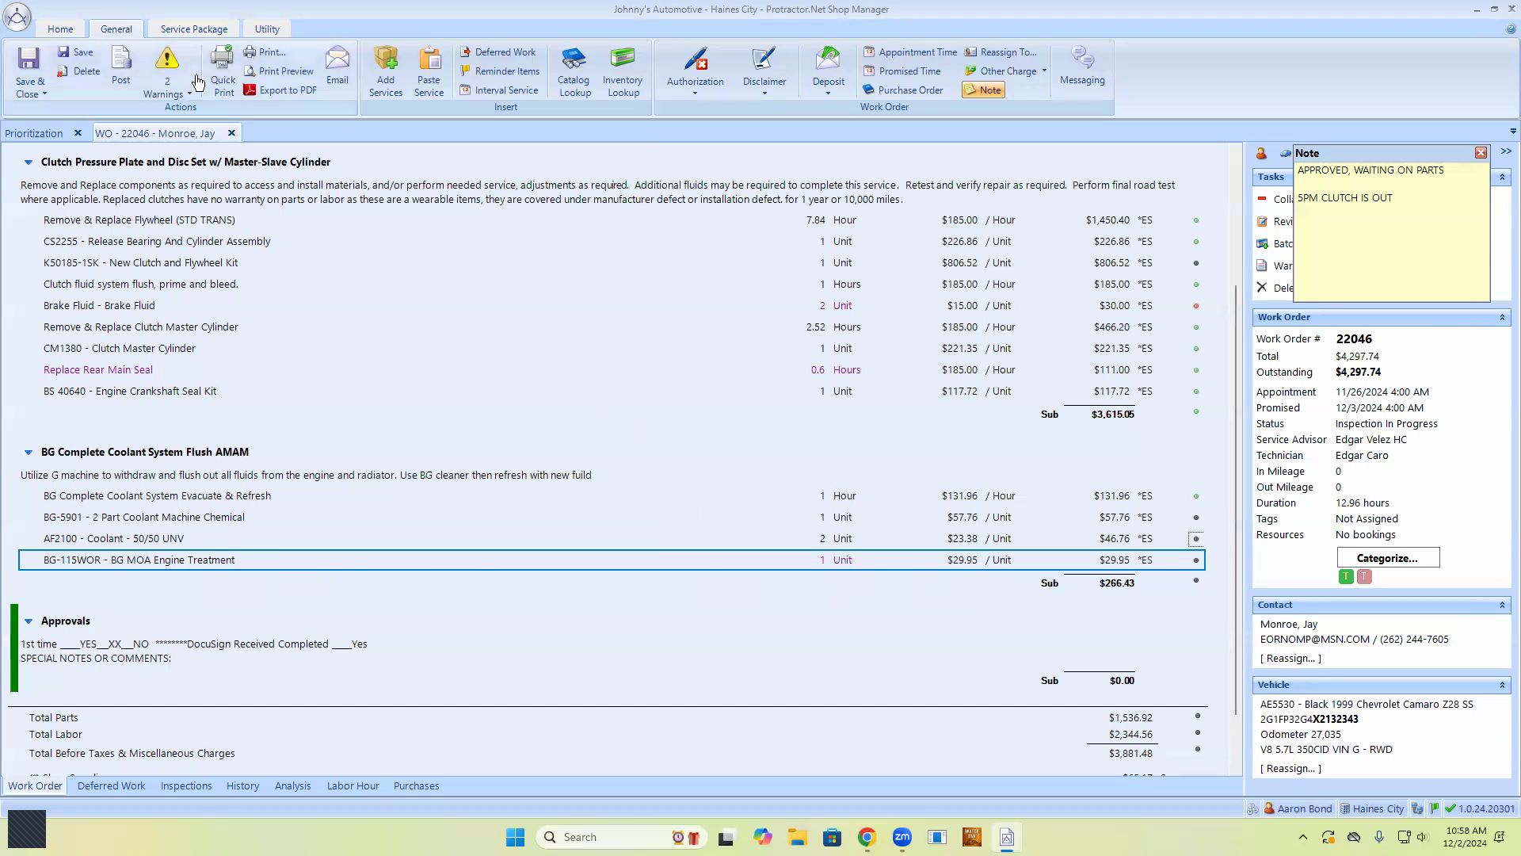
left_click(167, 65)
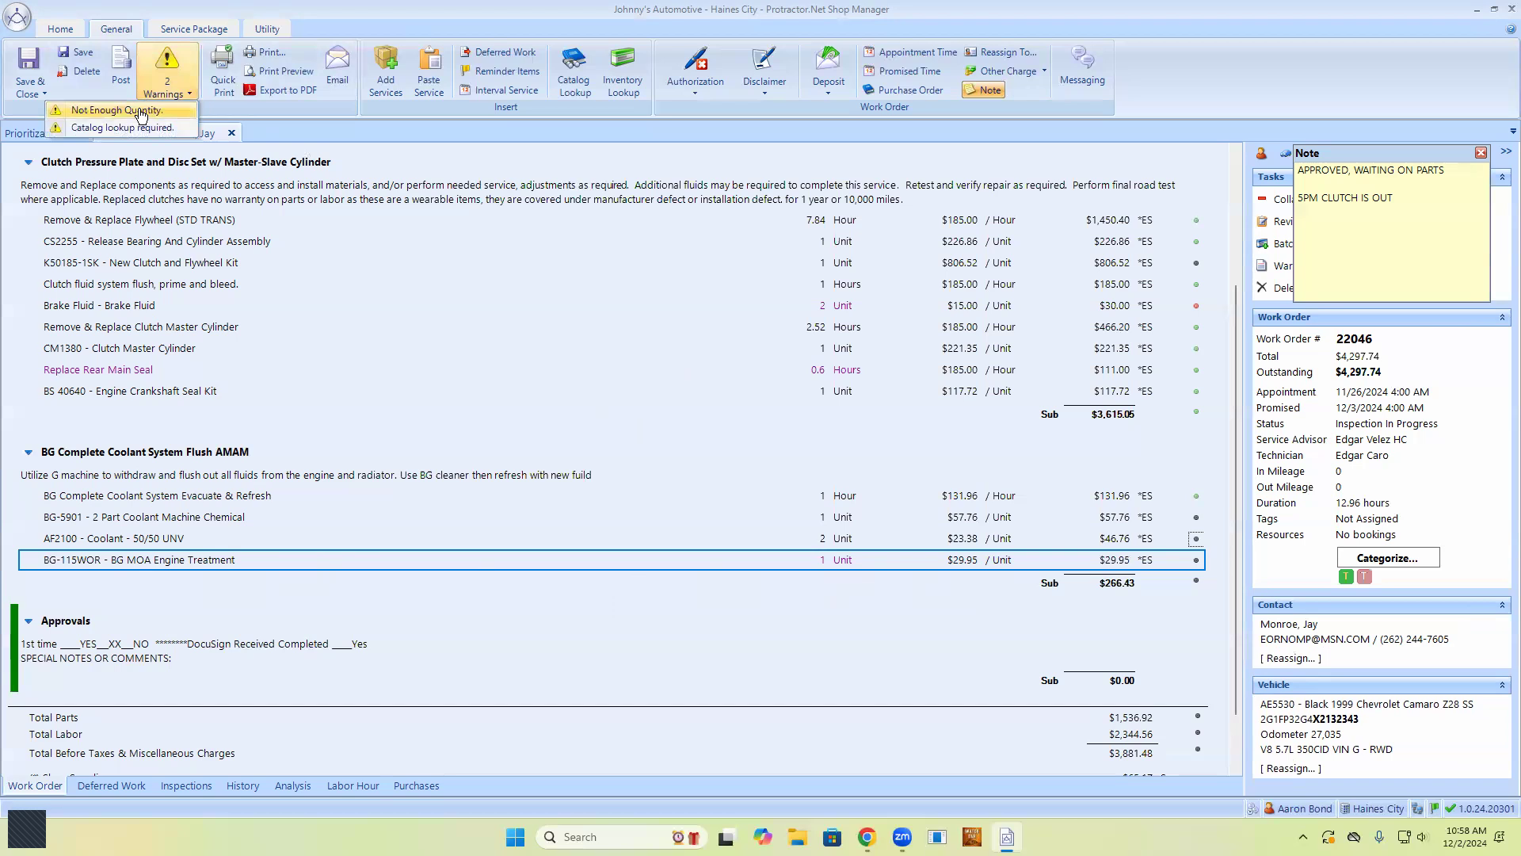
left_click(193, 563)
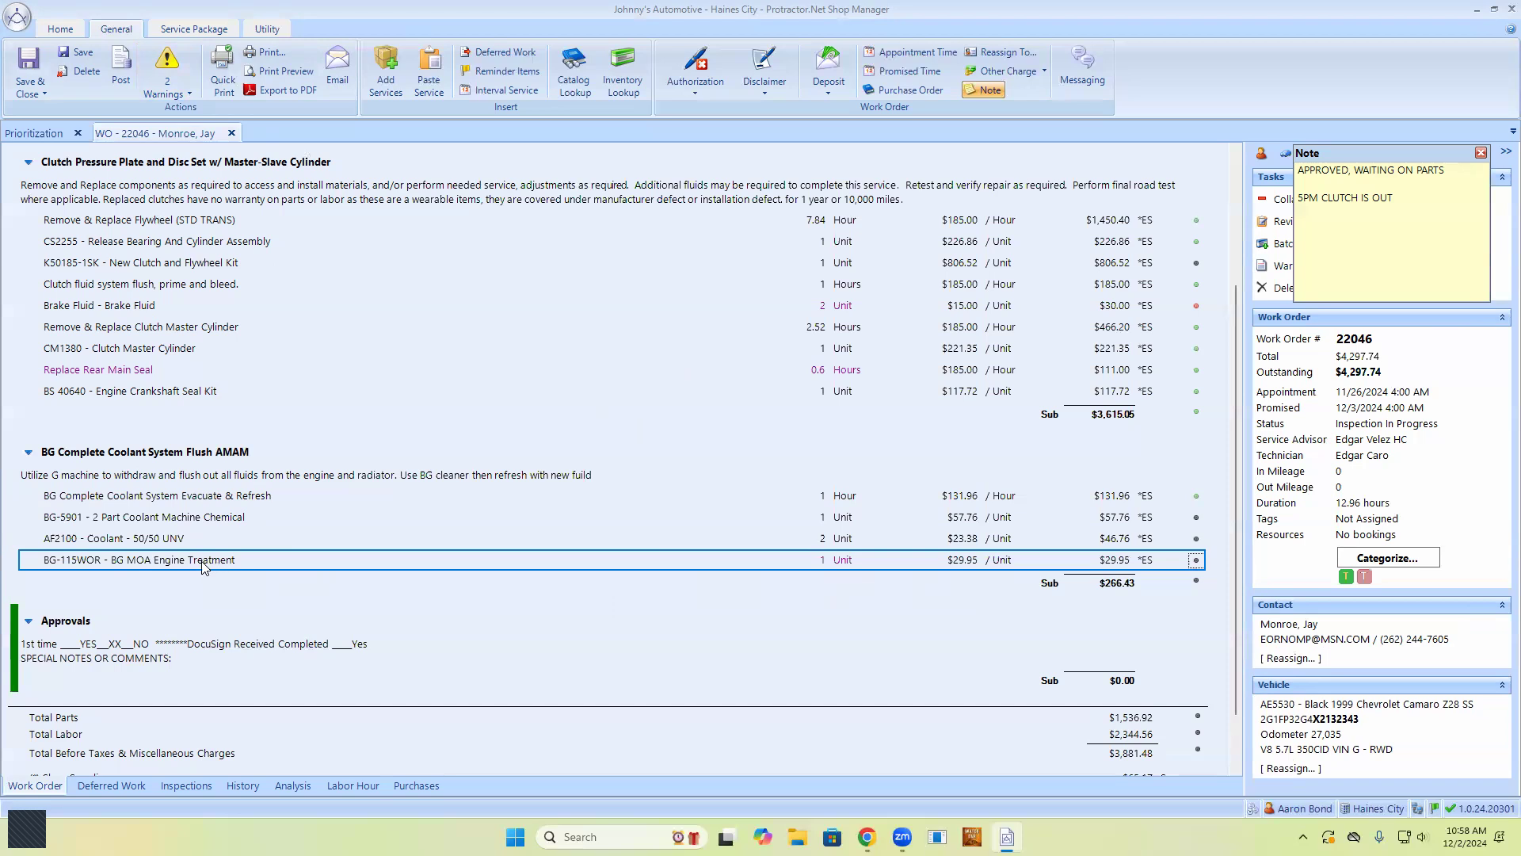
Step: Look up the BG MOA Engine Treatment line's part in inventory and open the BG-115WOR material record for editing
double_click(200, 562)
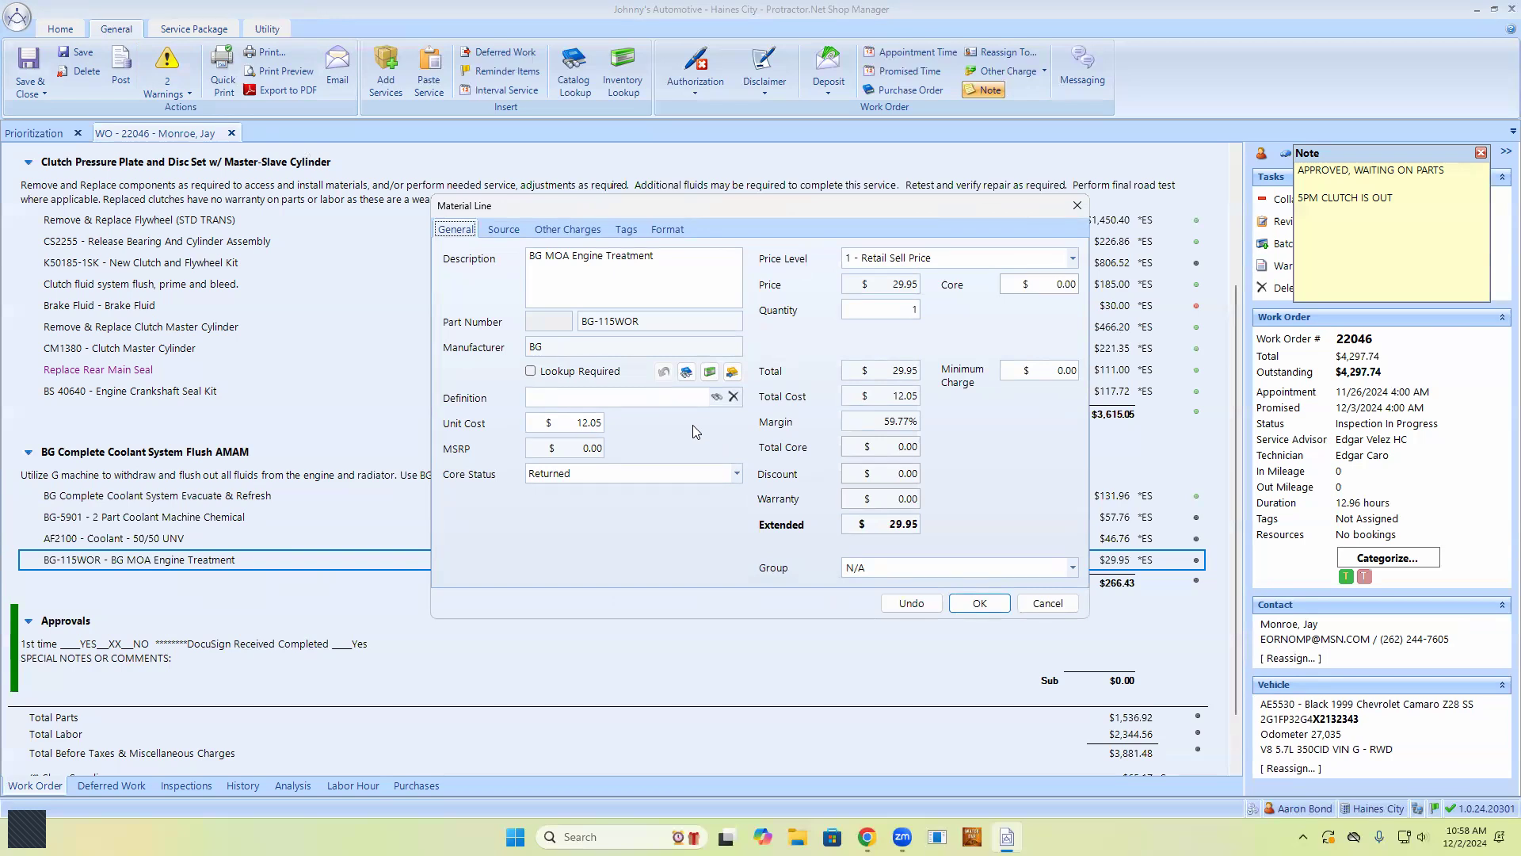
left_click(733, 371)
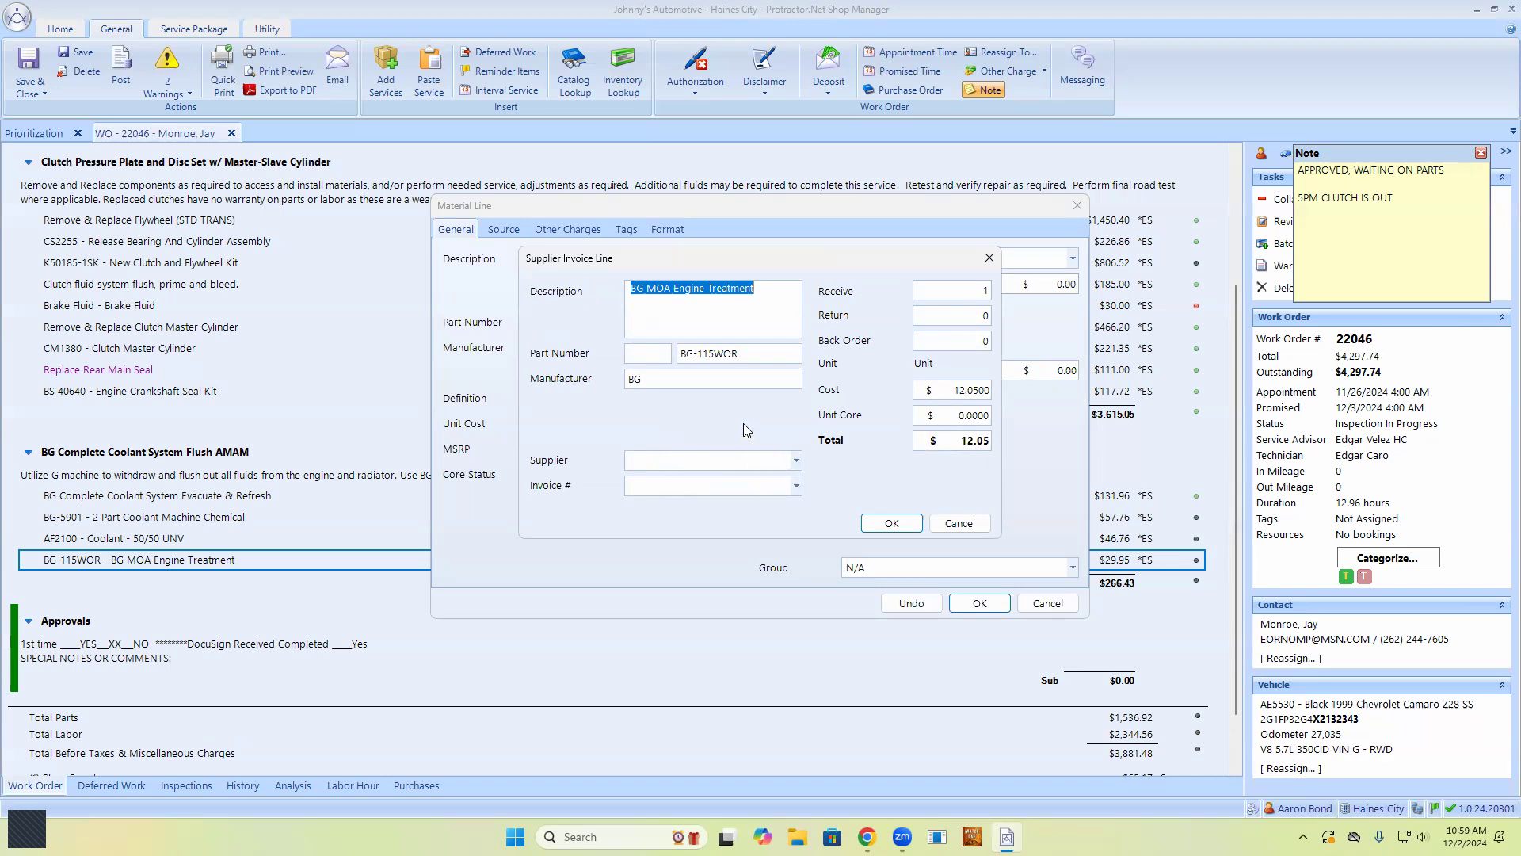
left_click(943, 517)
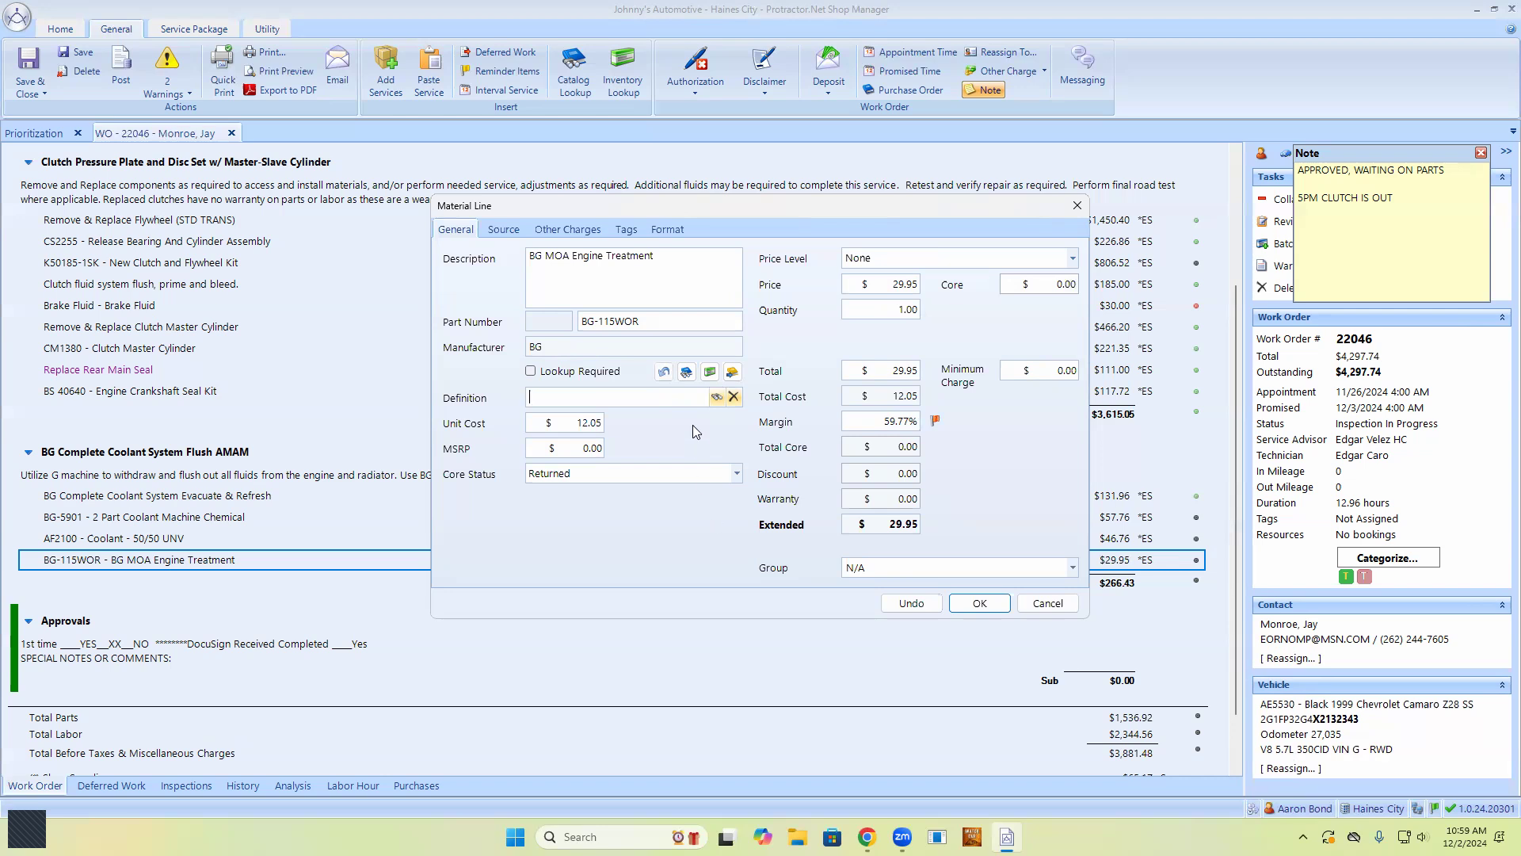
left_click(709, 372)
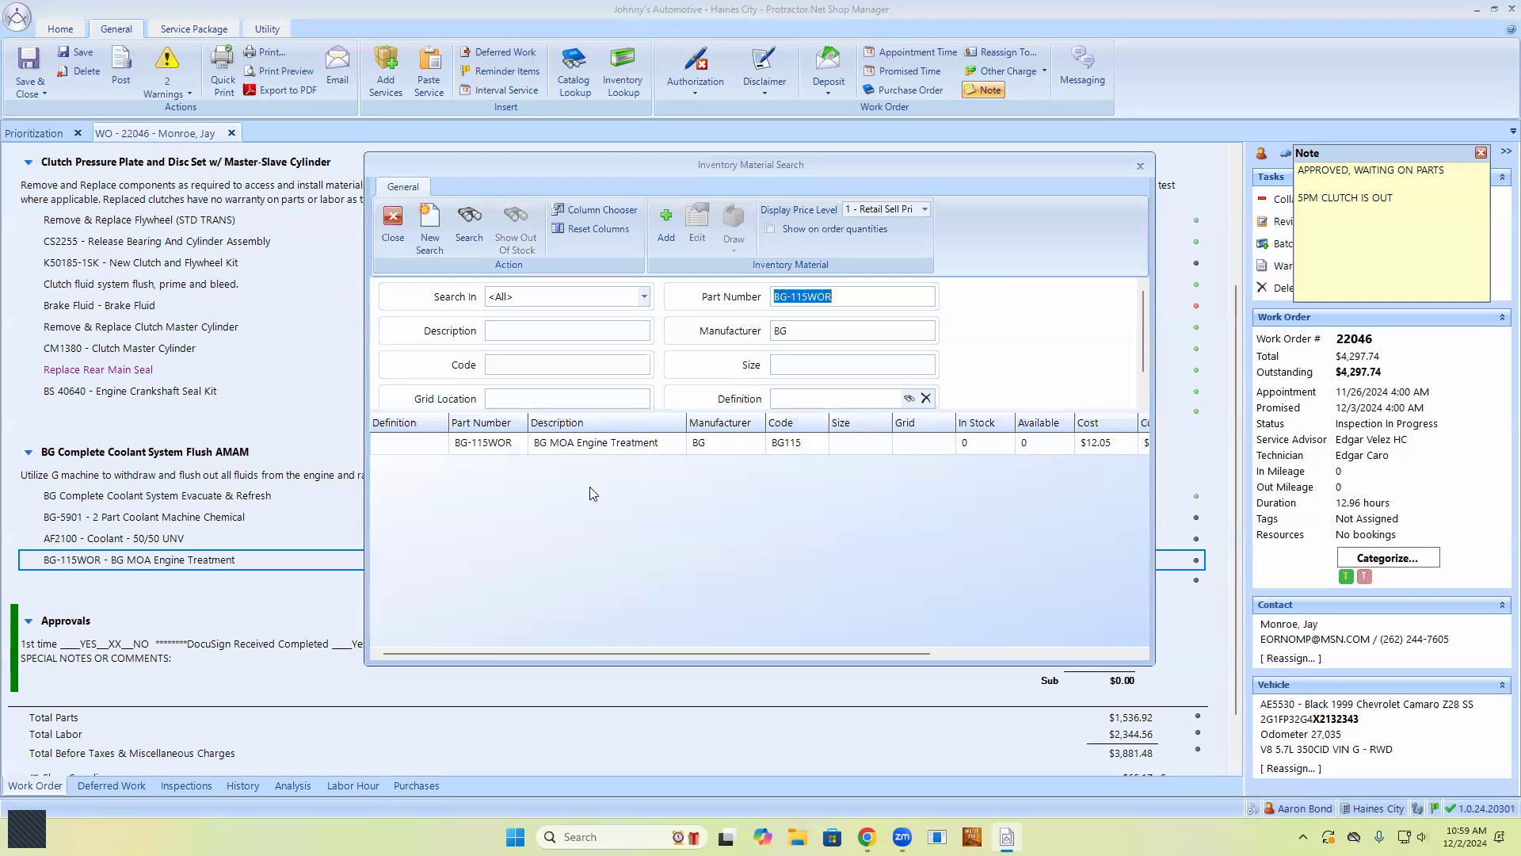
left_click(643, 452)
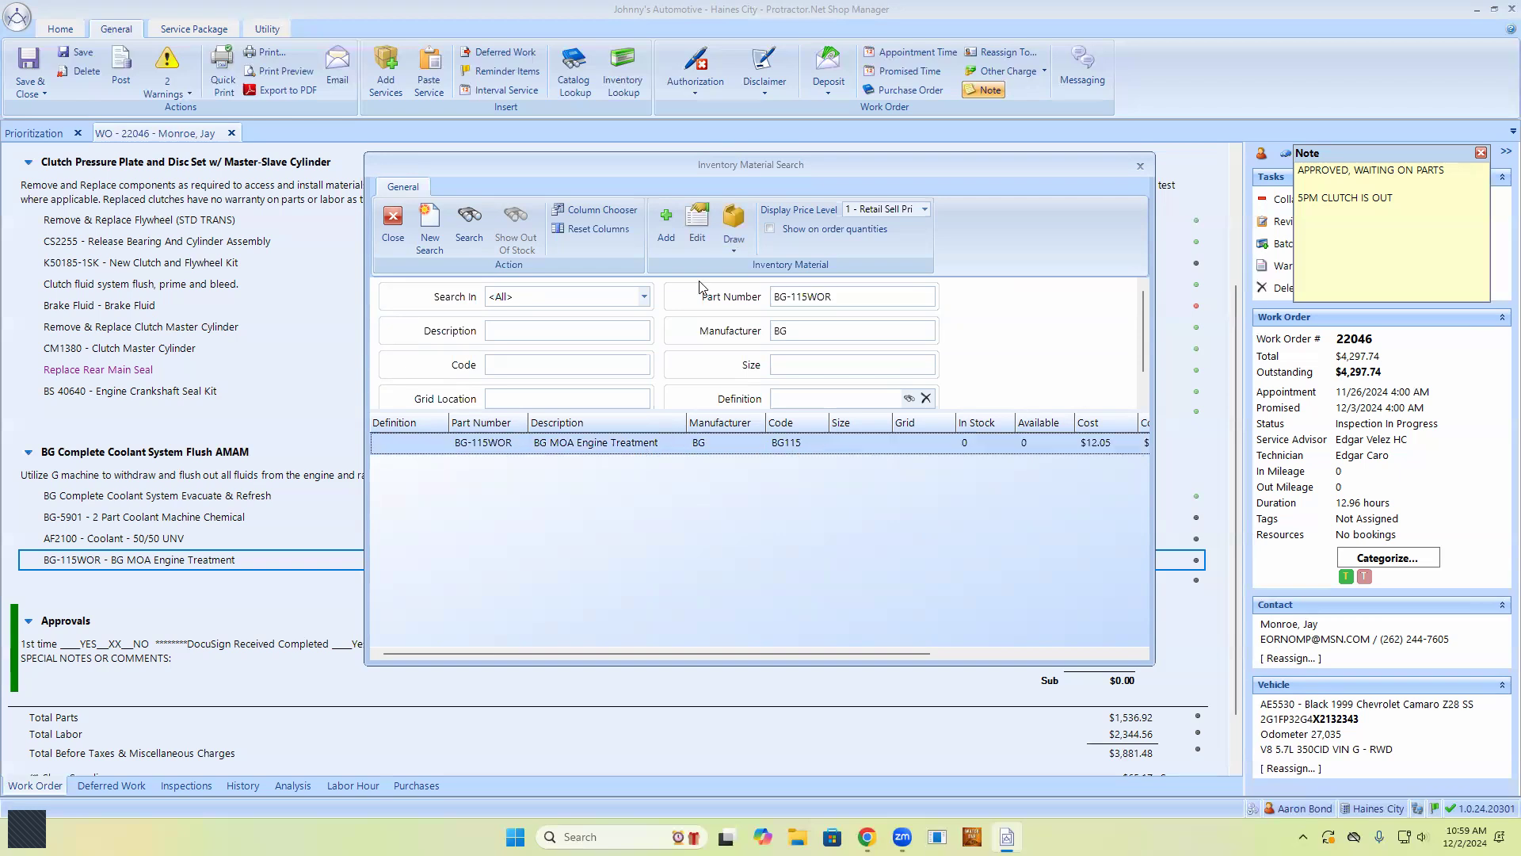
left_click(696, 225)
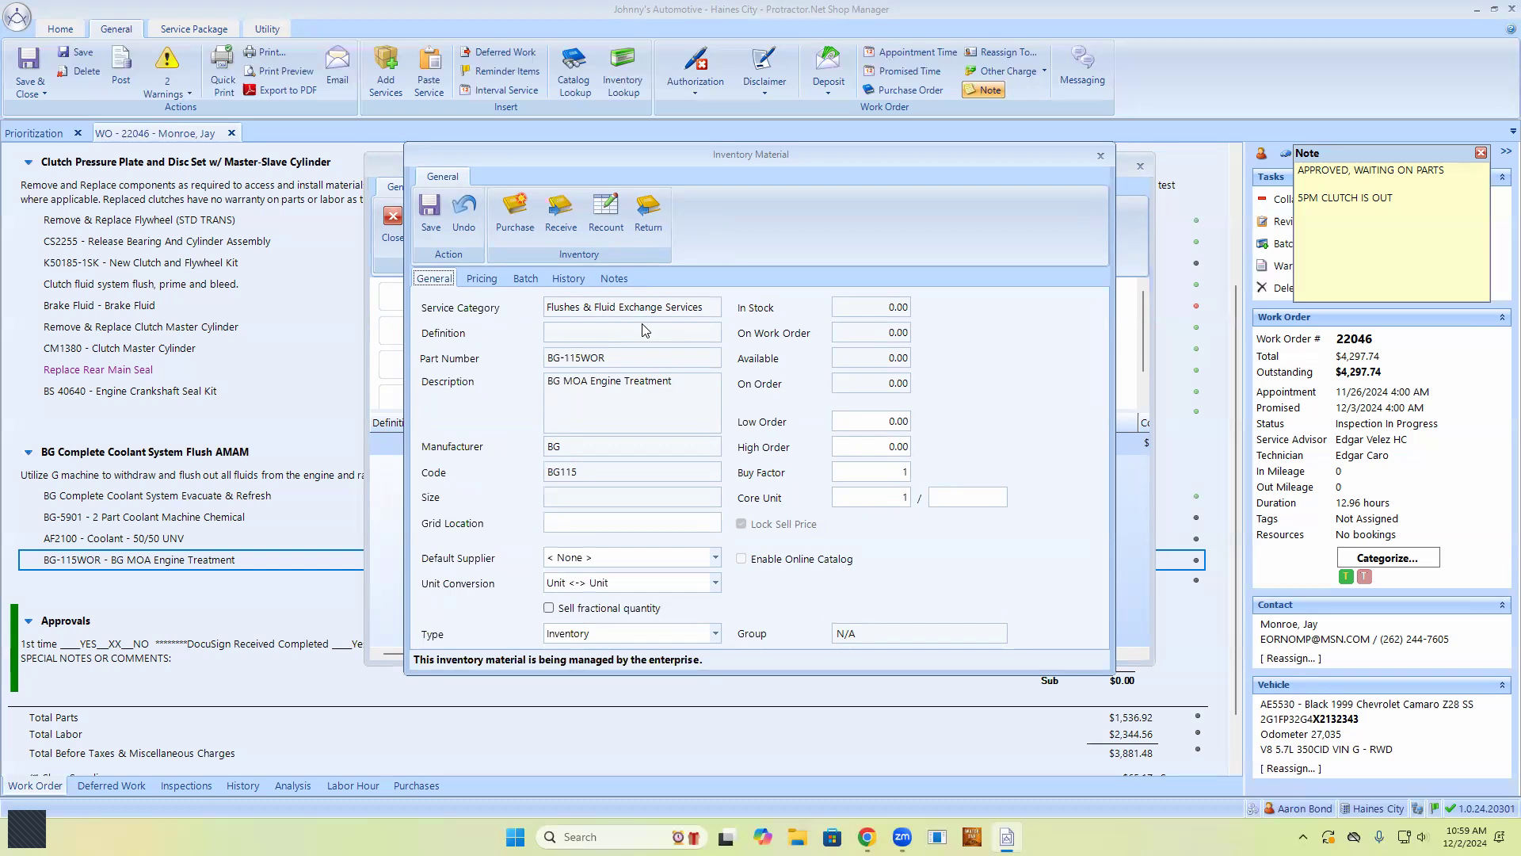
left_click(563, 228)
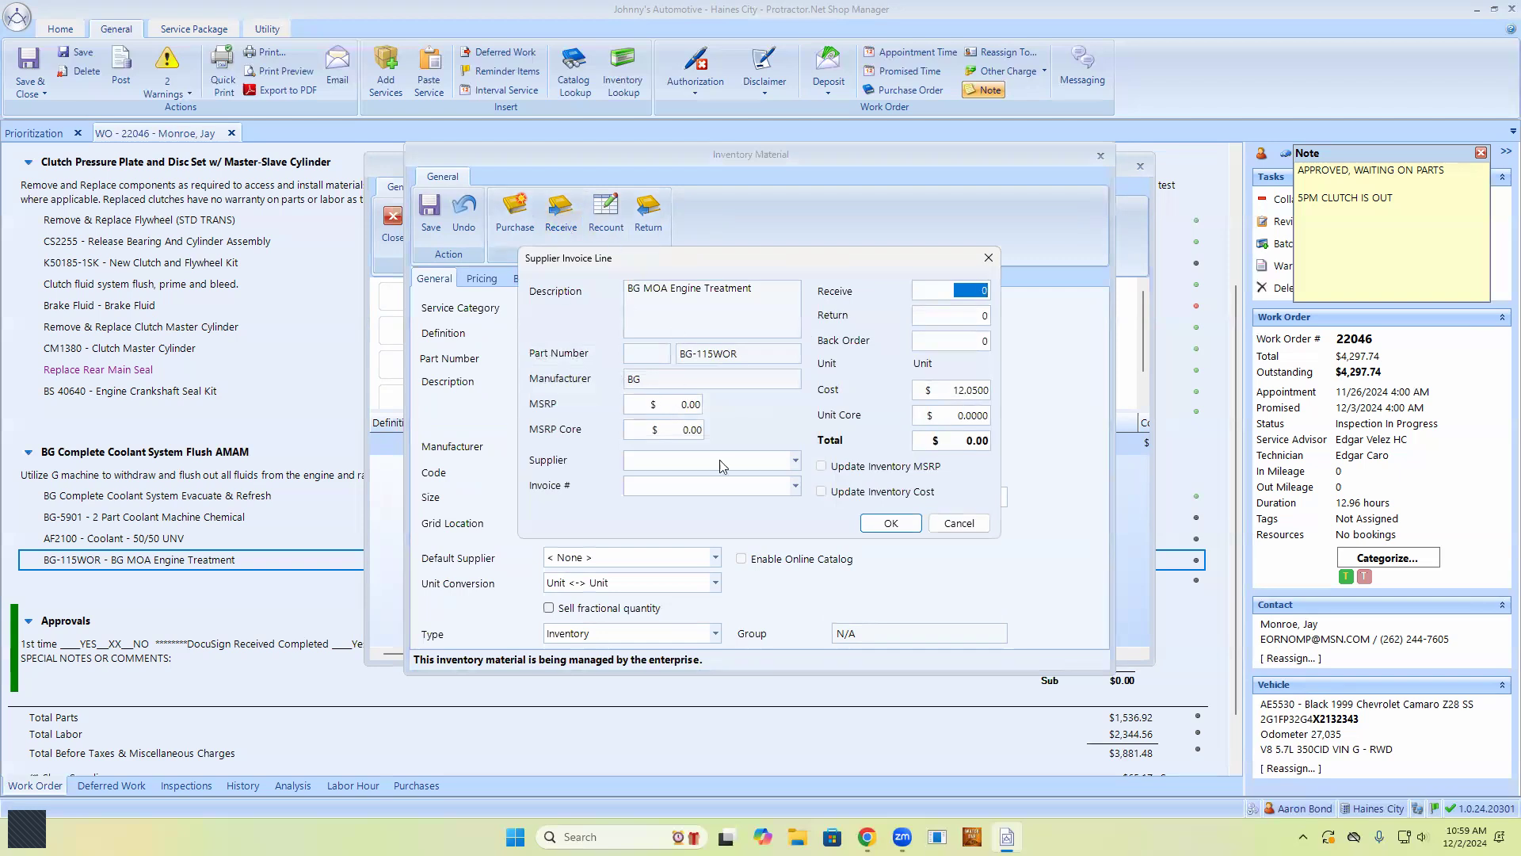
left_click(745, 464)
type("bg")
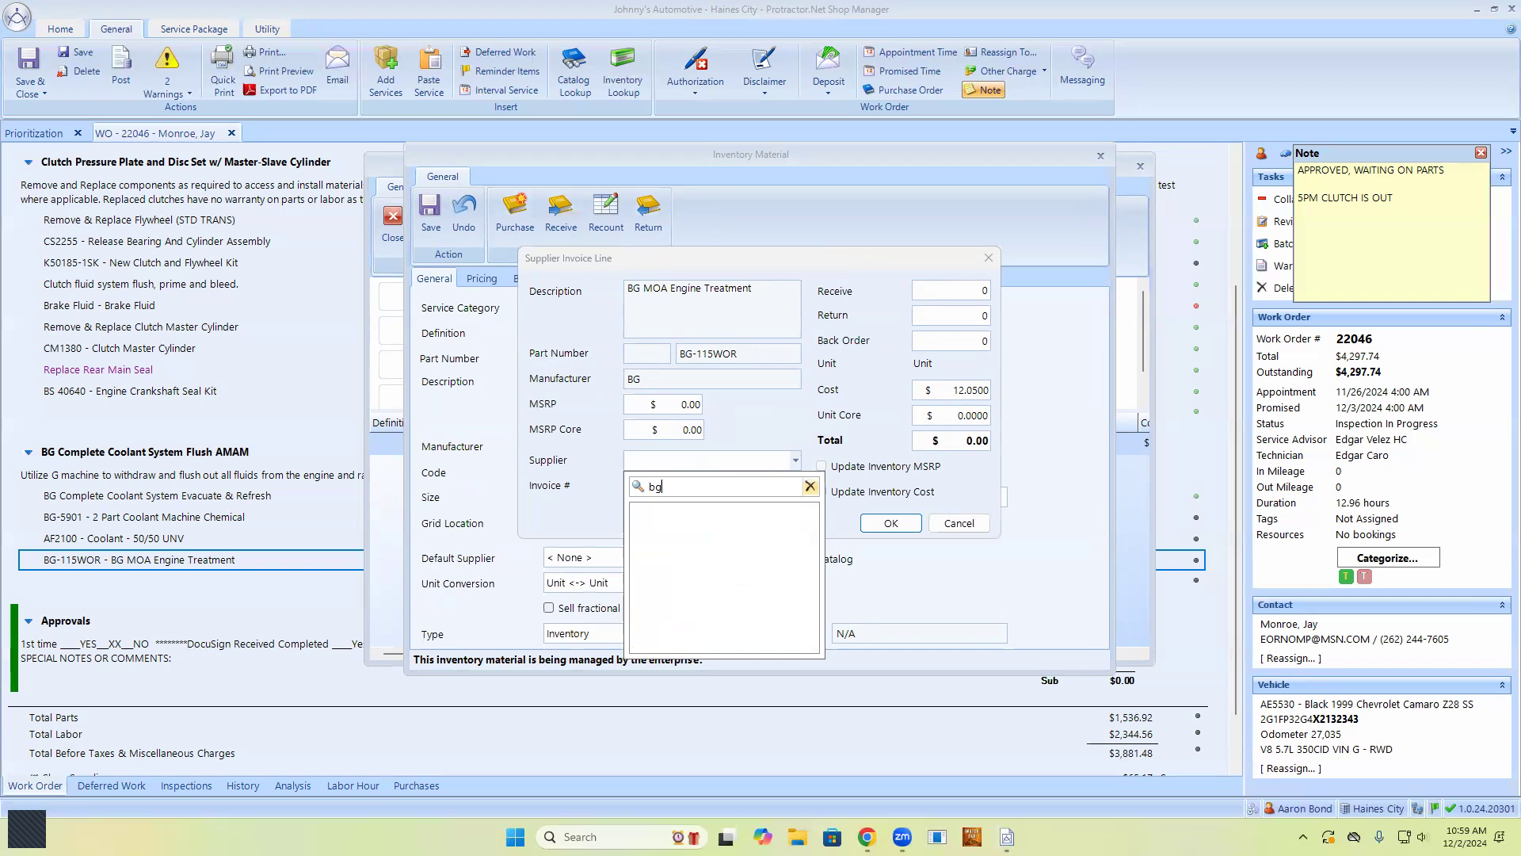
key("BackSpace")
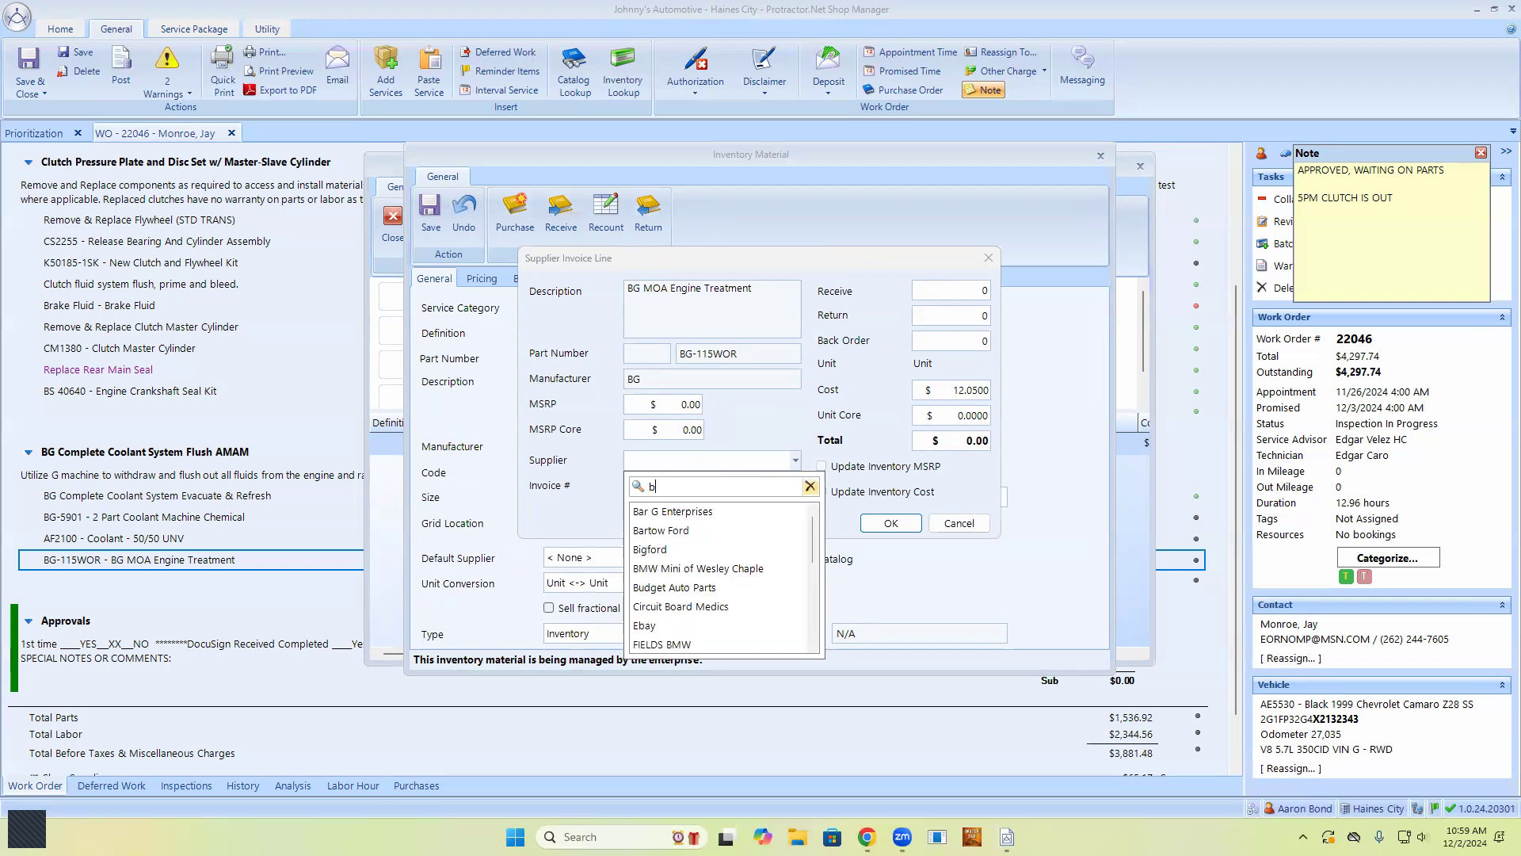
left_click(680, 510)
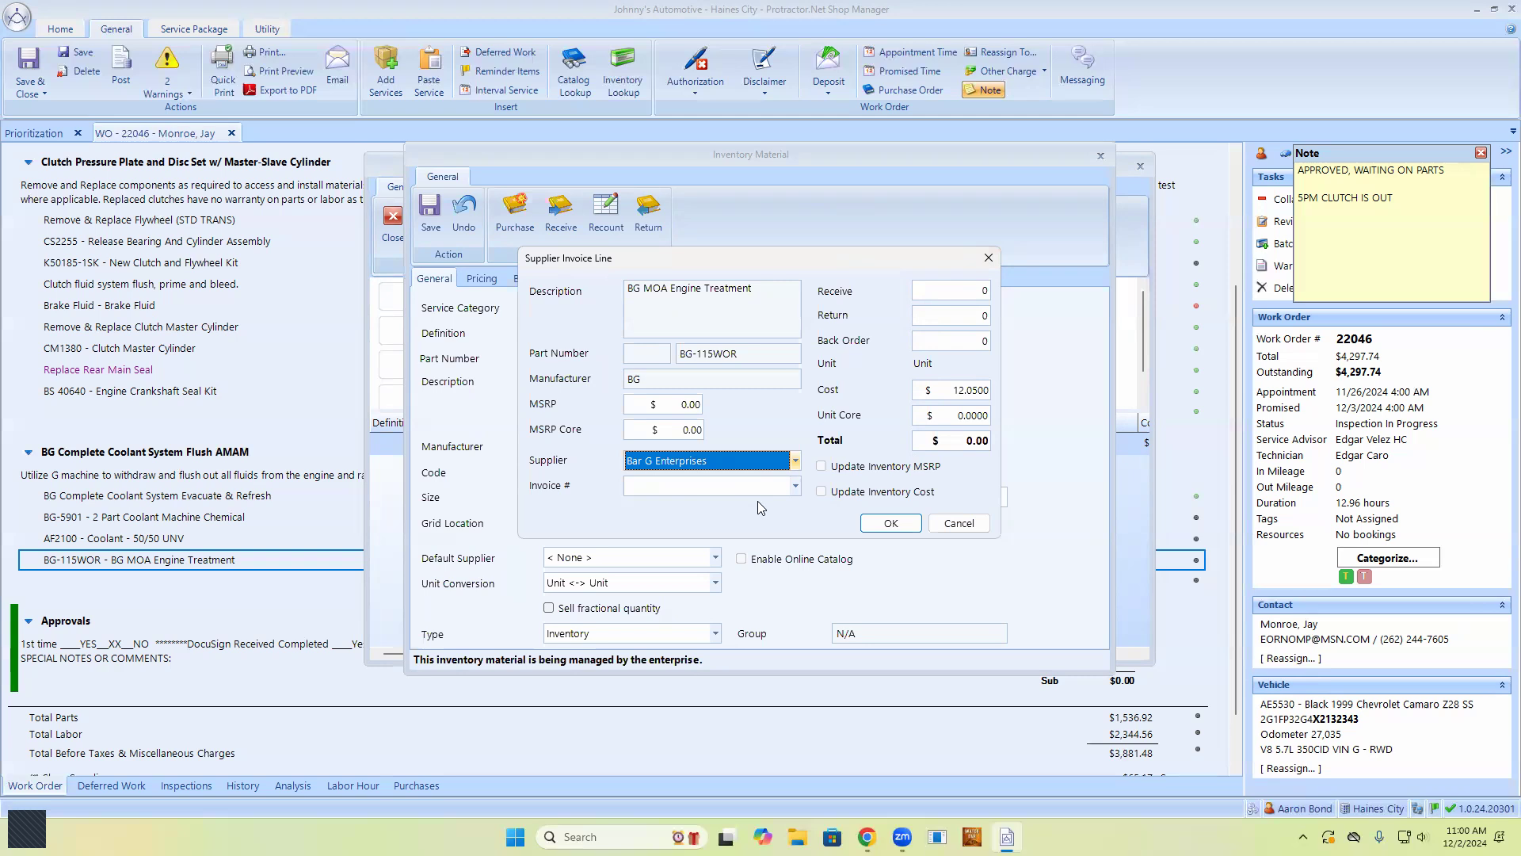
left_click(958, 524)
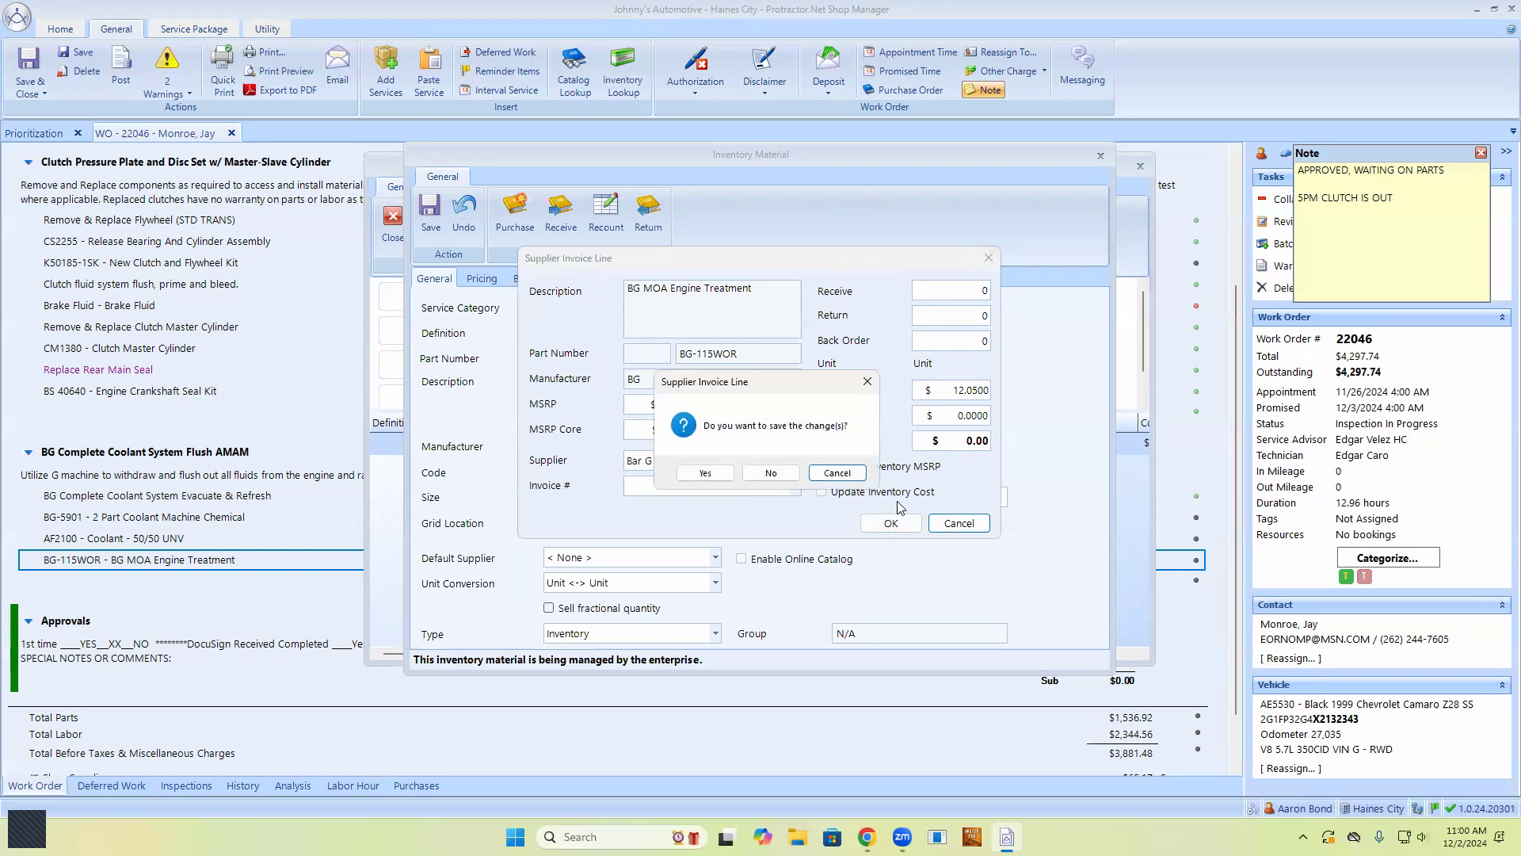
left_click(764, 473)
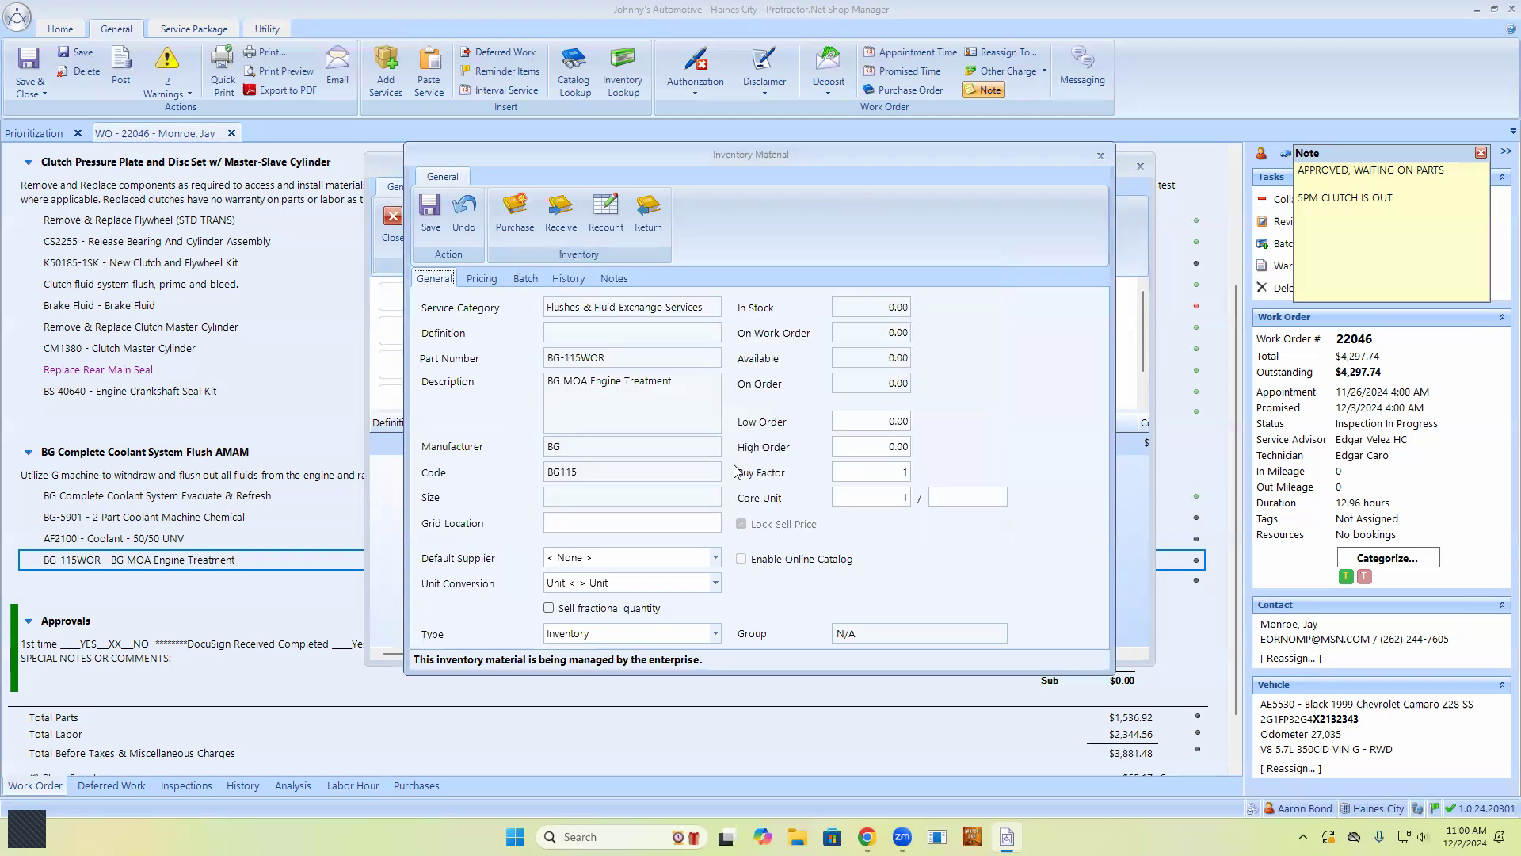
Step: Recount the BG-115WOR stock to an actual quantity of 1, save it, and reapply the item to the work order's material line
left_click(608, 227)
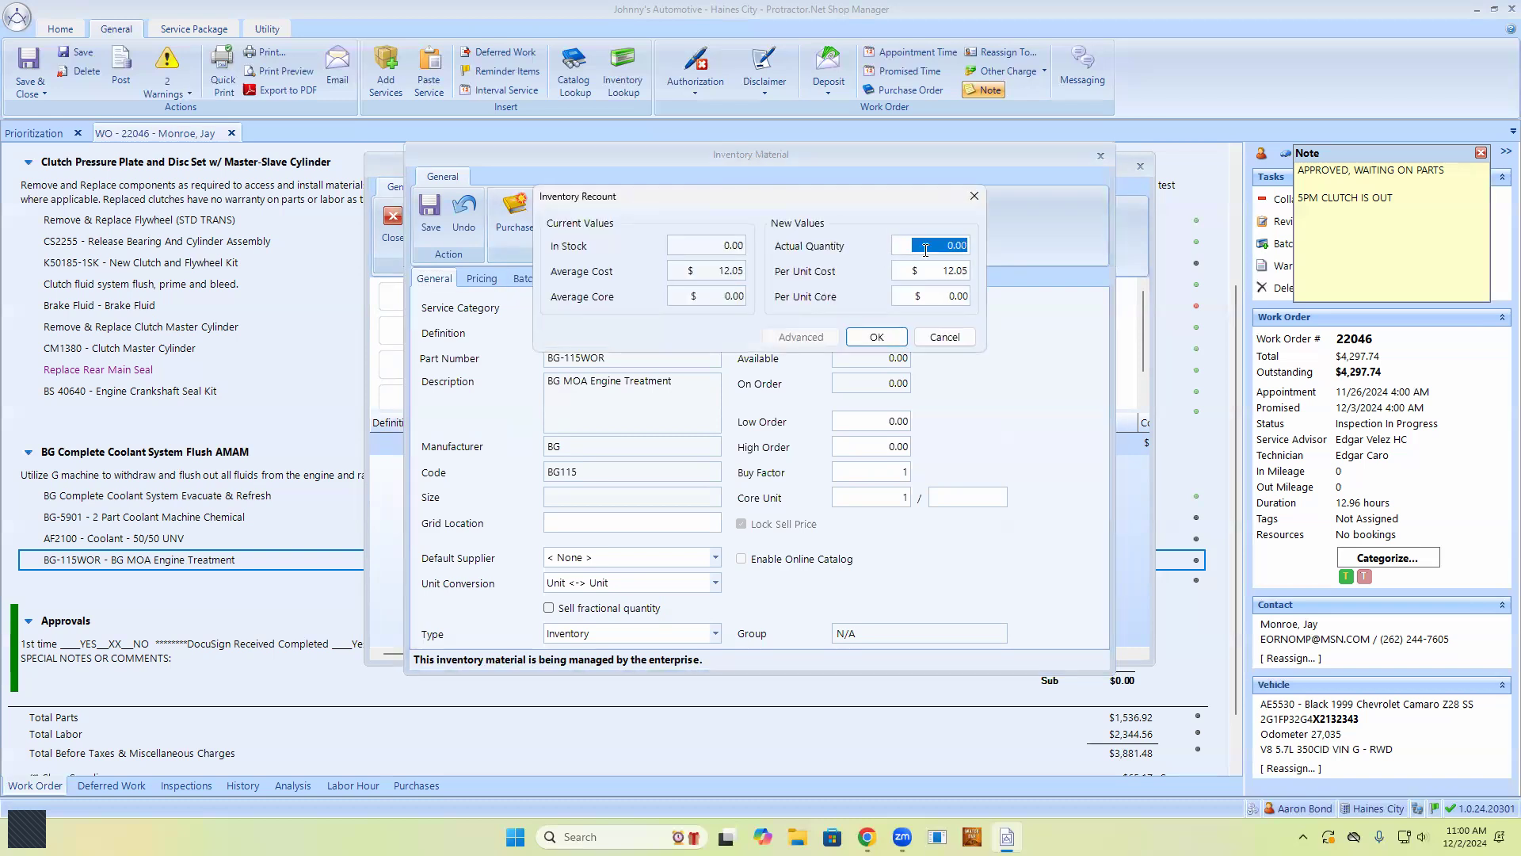
type("1.")
left_click(889, 343)
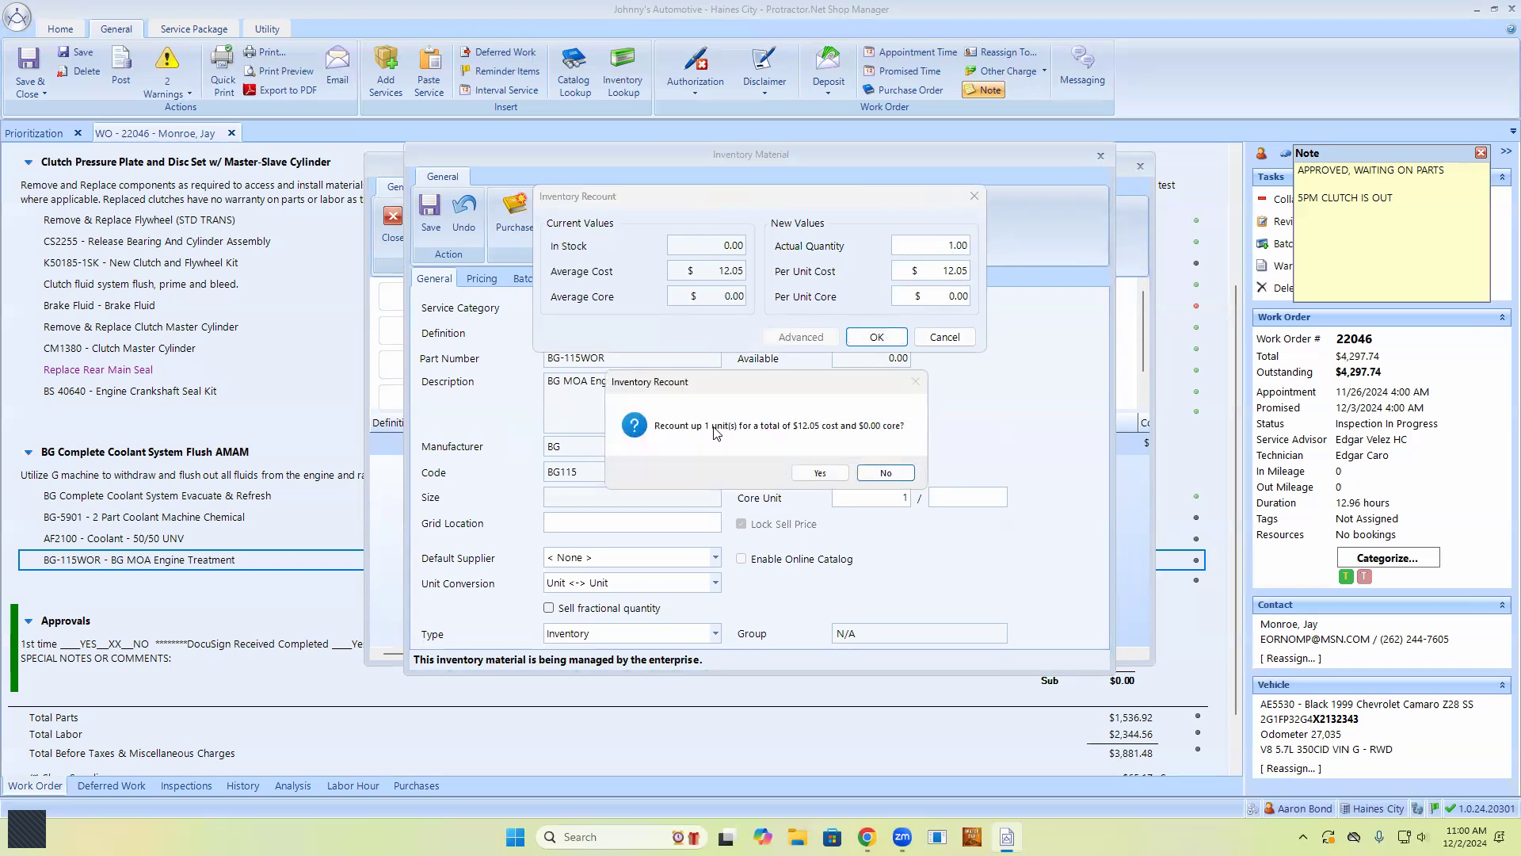
left_click(817, 476)
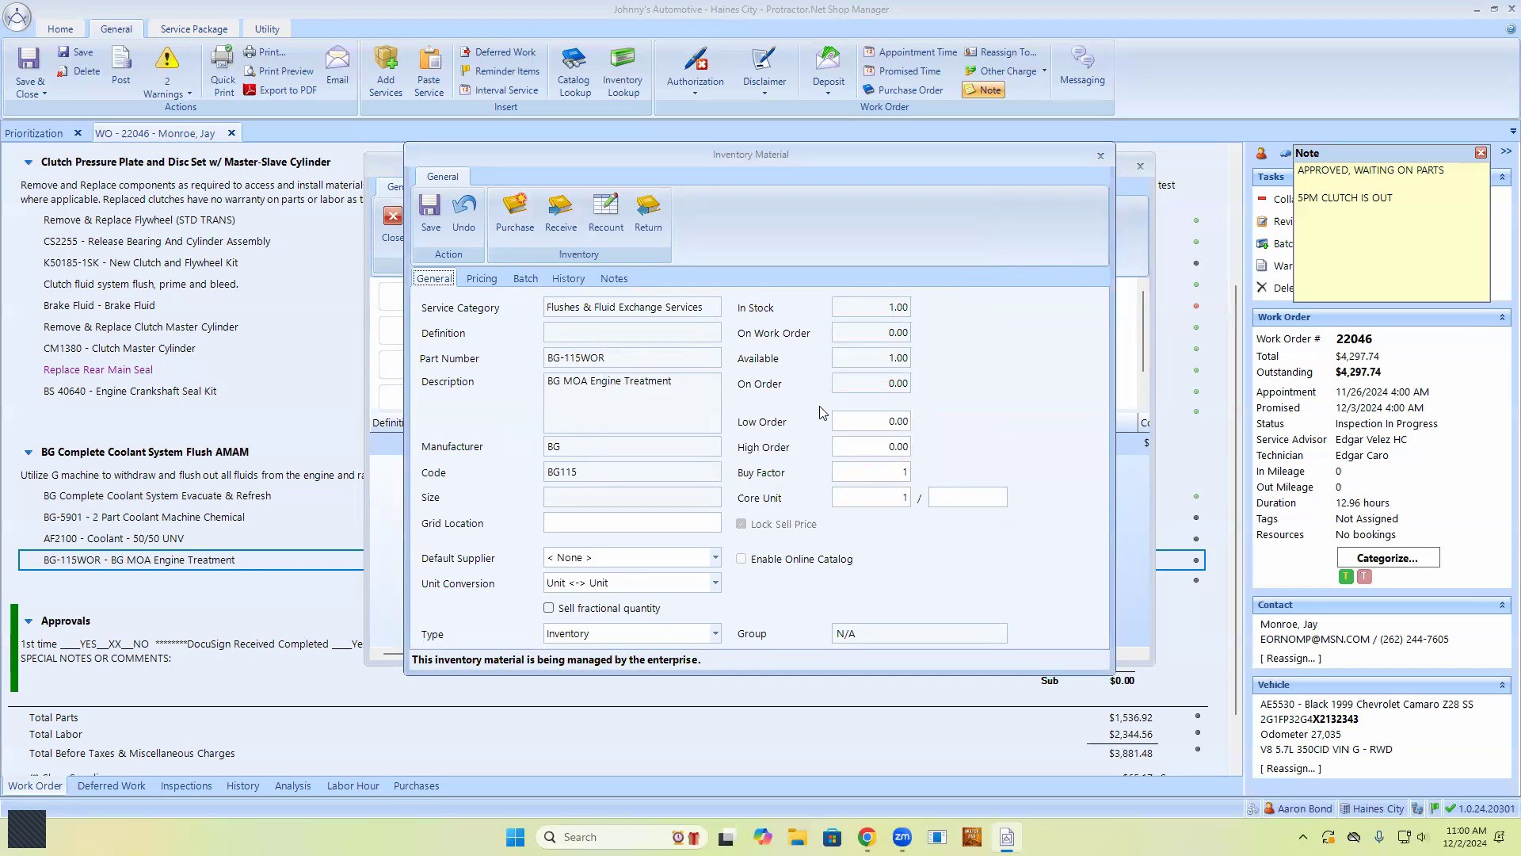
left_click(425, 216)
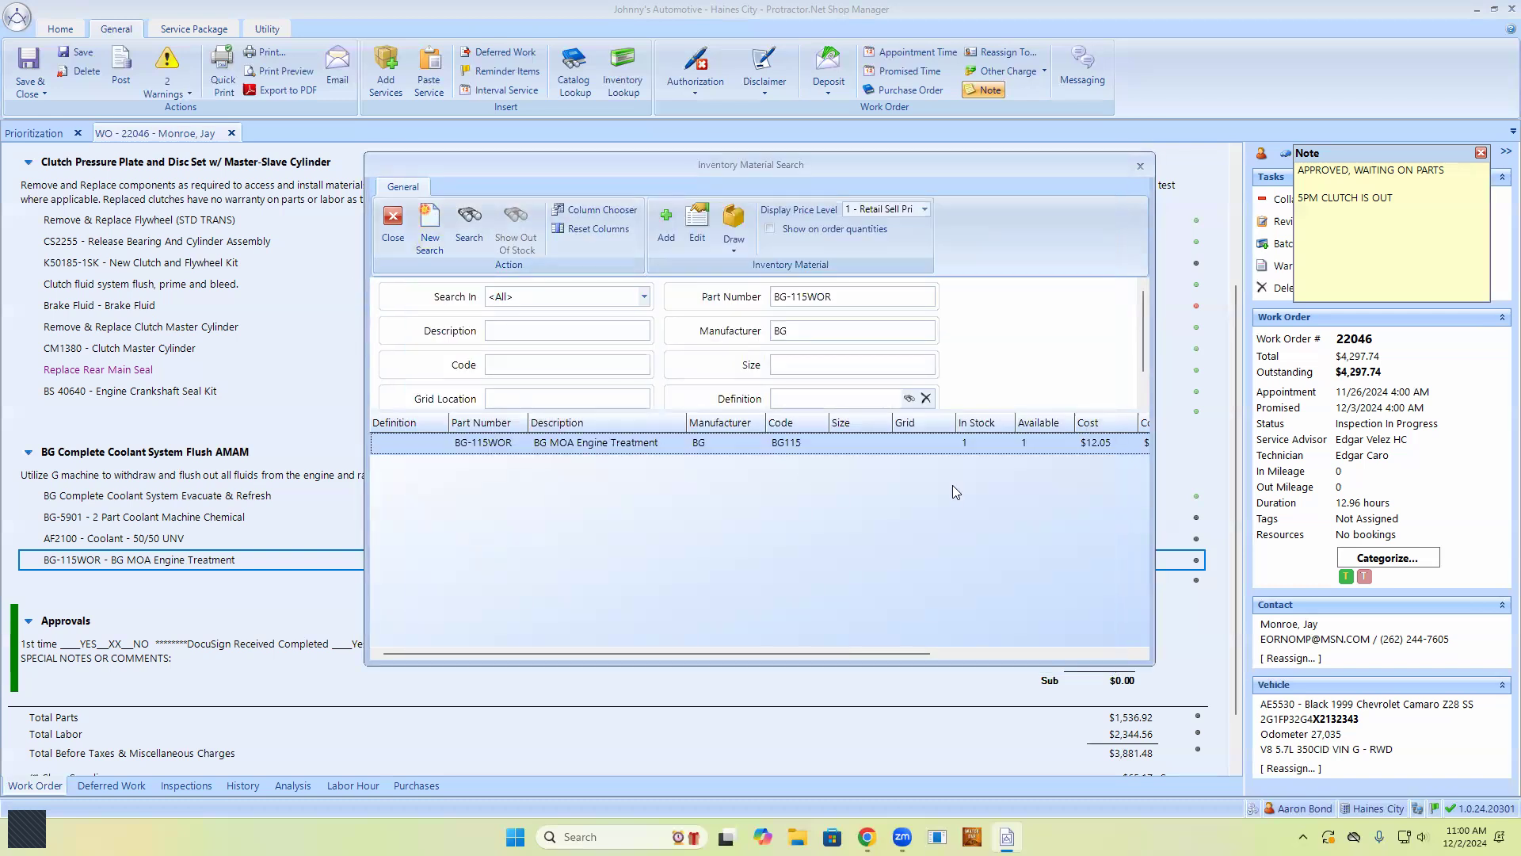
double_click(653, 444)
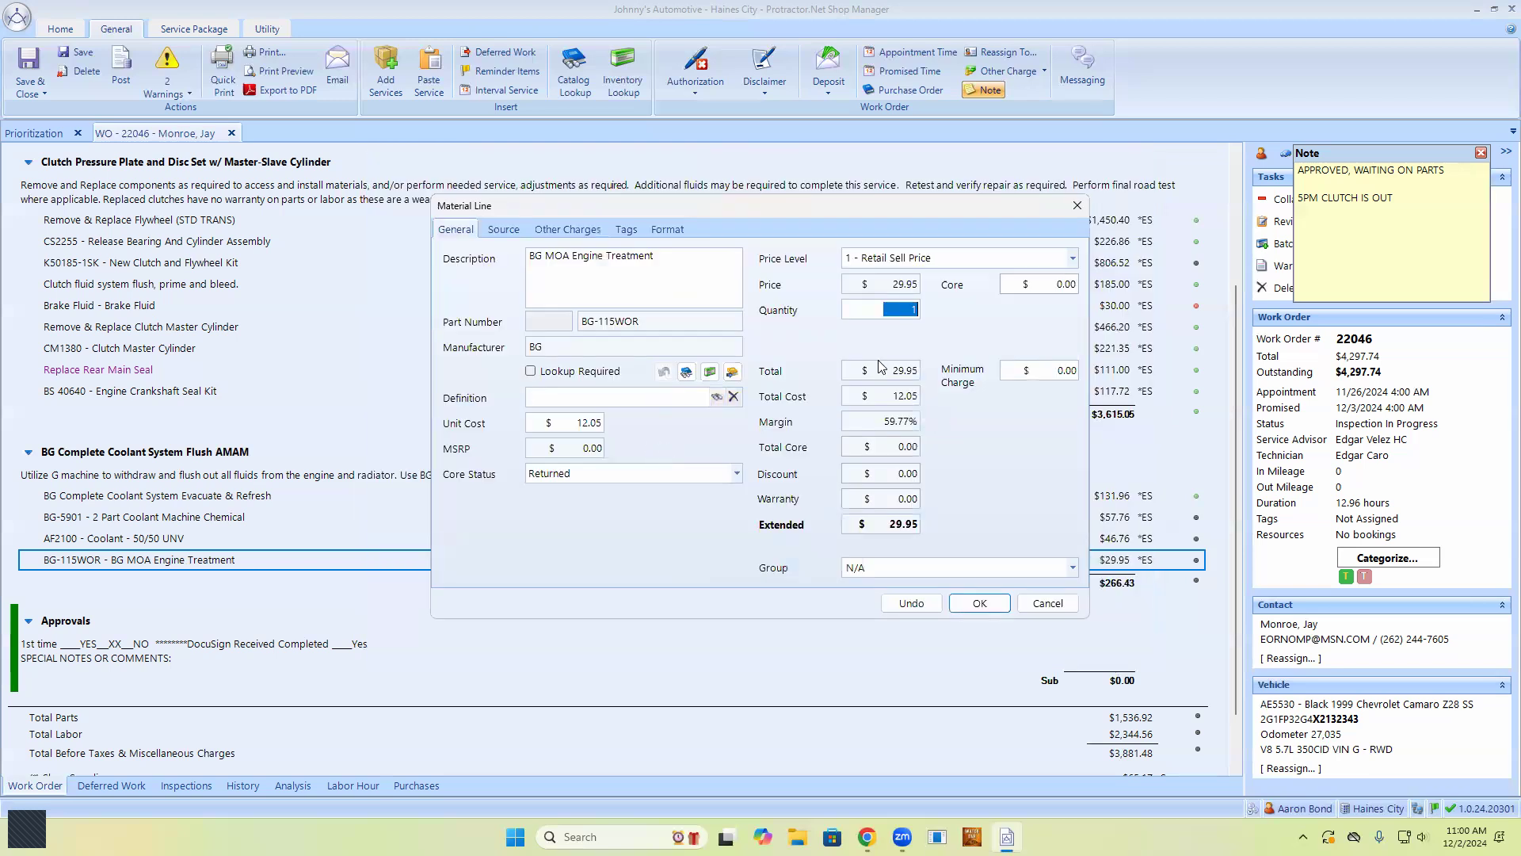
left_click(980, 604)
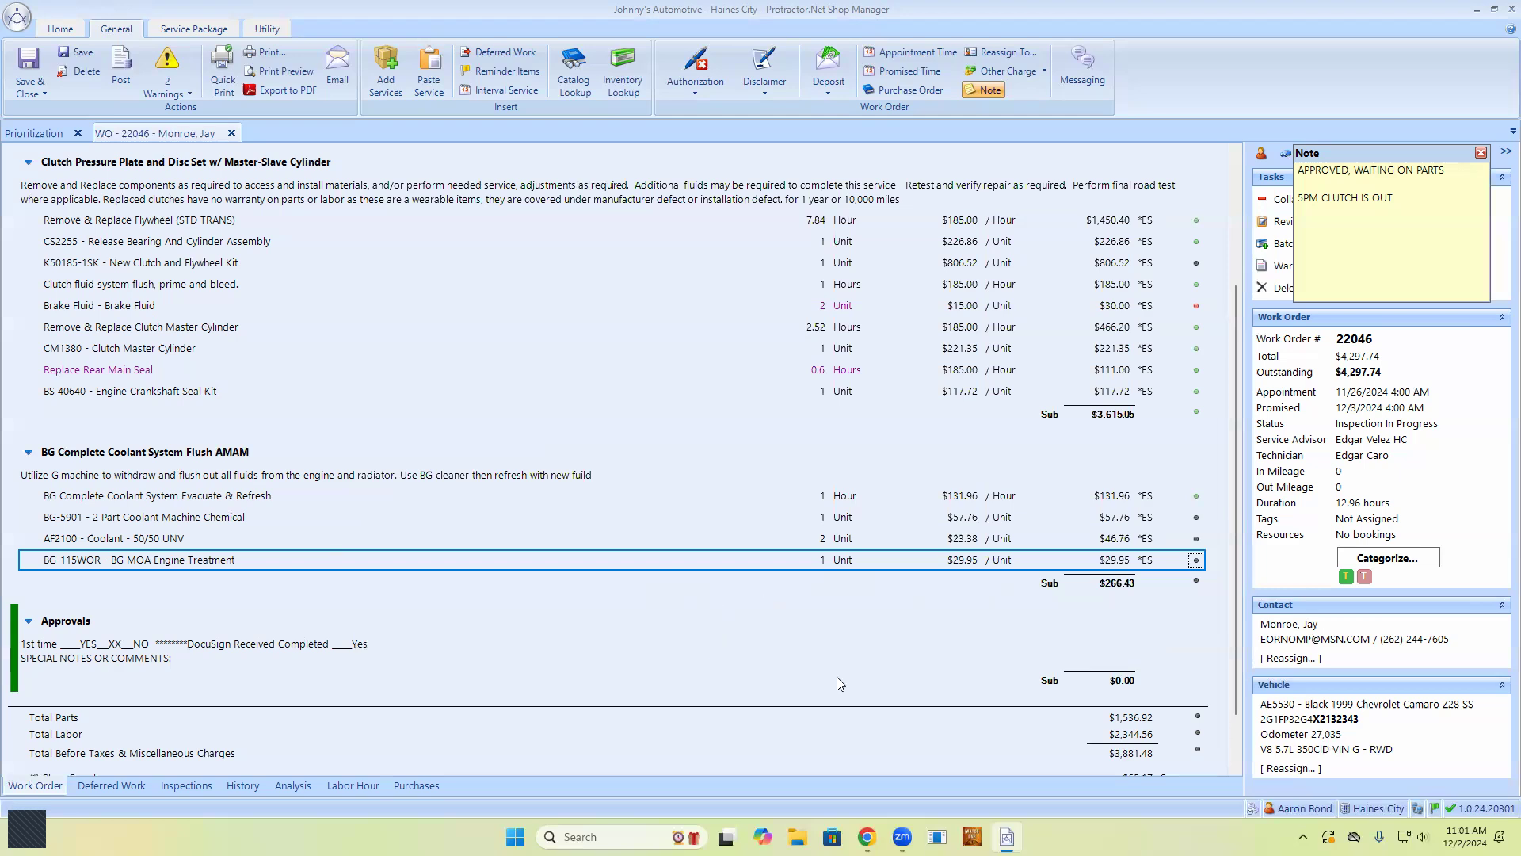
mouse_move(902, 837)
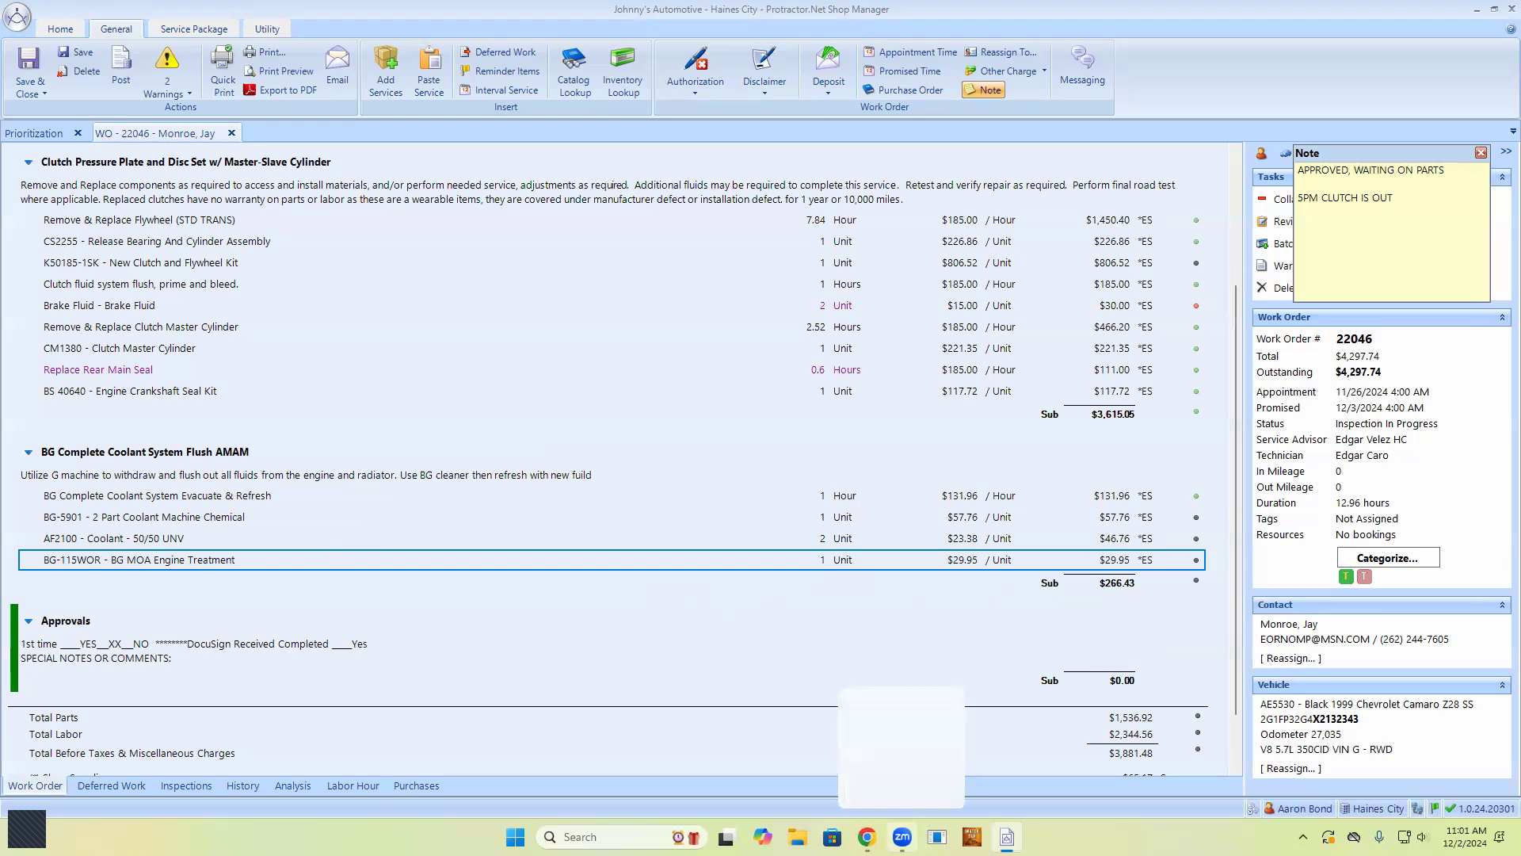
left_click(895, 704)
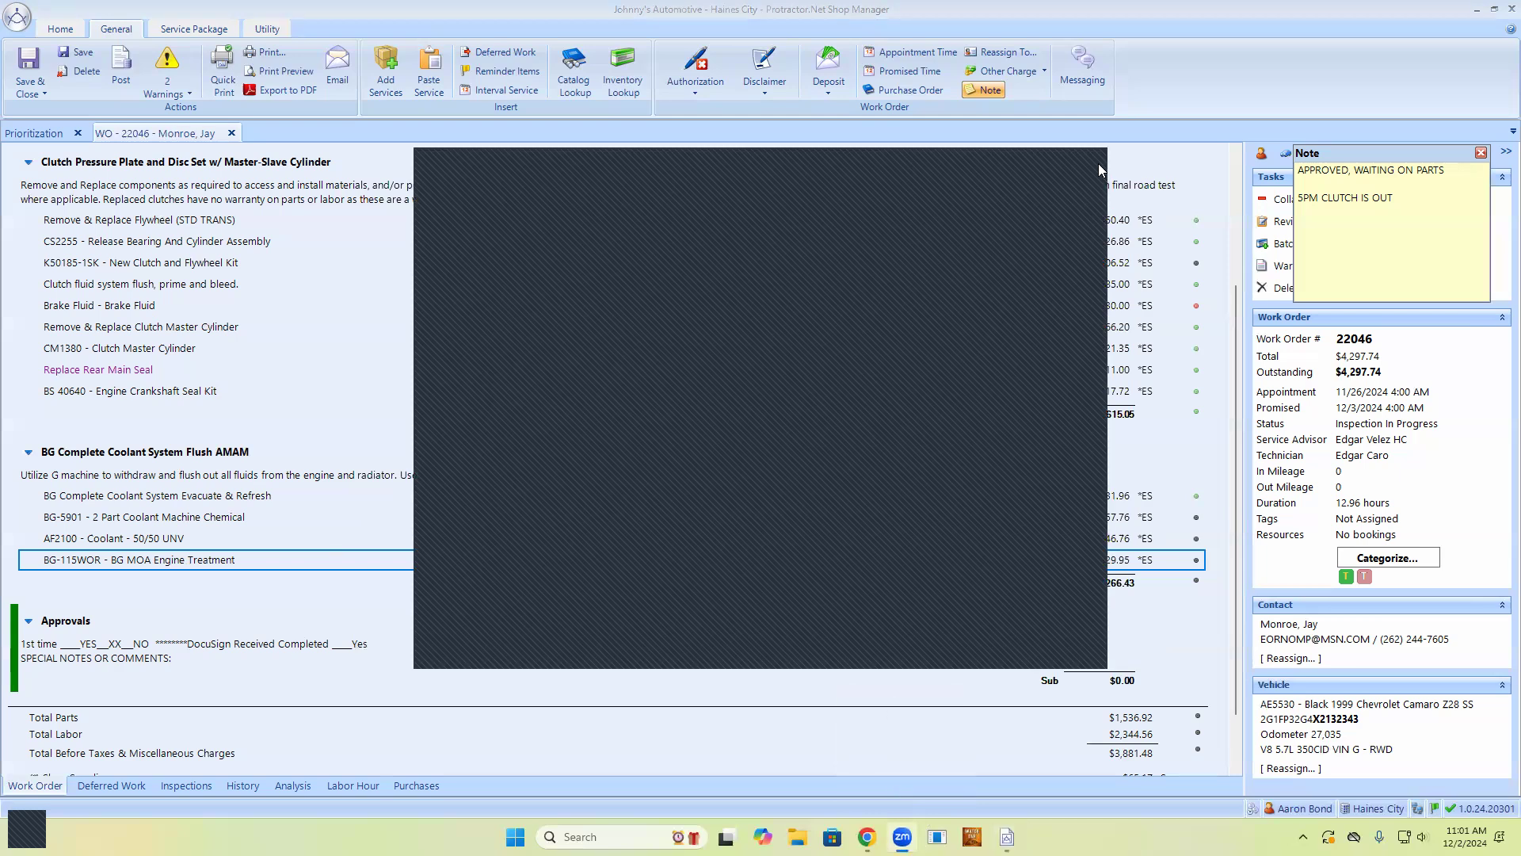